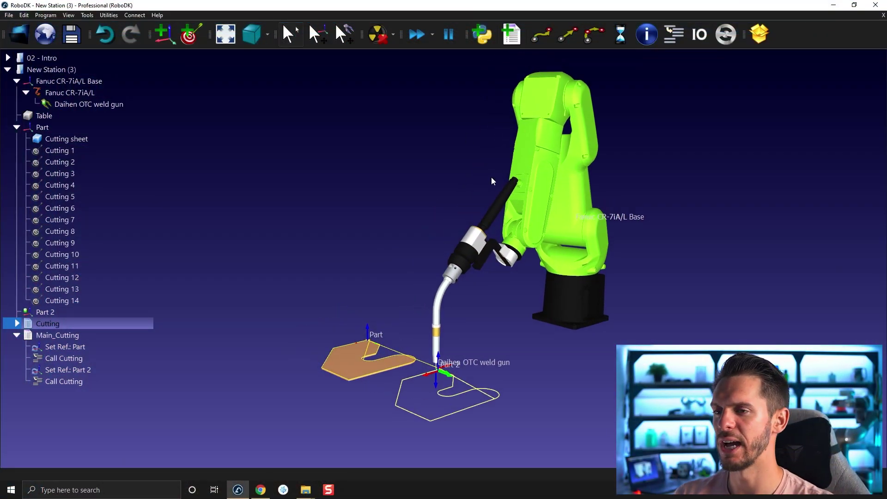
# Step: Lift the weld gun tip up off the part, orbiting the view to check it
pyautogui.moveTo(414, 292); pyautogui.dragTo(615, 273)
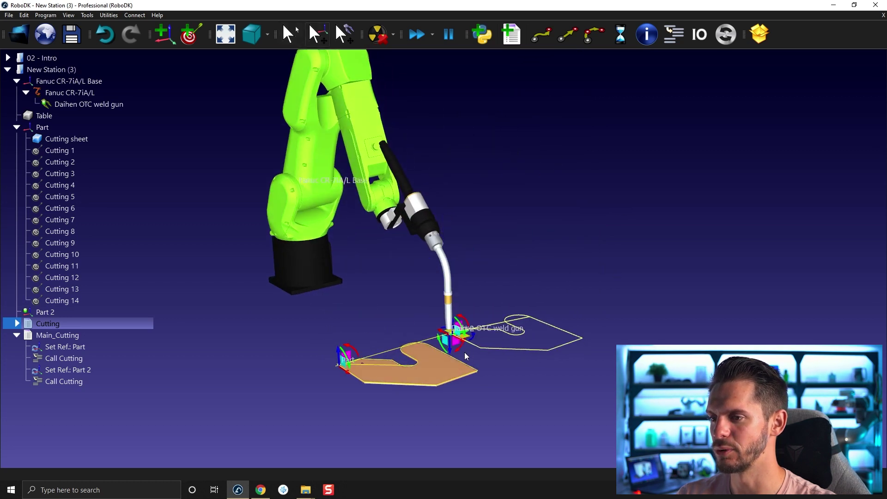
pyautogui.moveTo(447, 355)
pyautogui.keyDown('alt'); pyautogui.keyDown('shift'); pyautogui.mouseDown()
pyautogui.moveTo(459, 314)
pyautogui.moveTo(459, 187)
pyautogui.mouseUp(); pyautogui.keyUp('shift'); pyautogui.keyUp('alt')
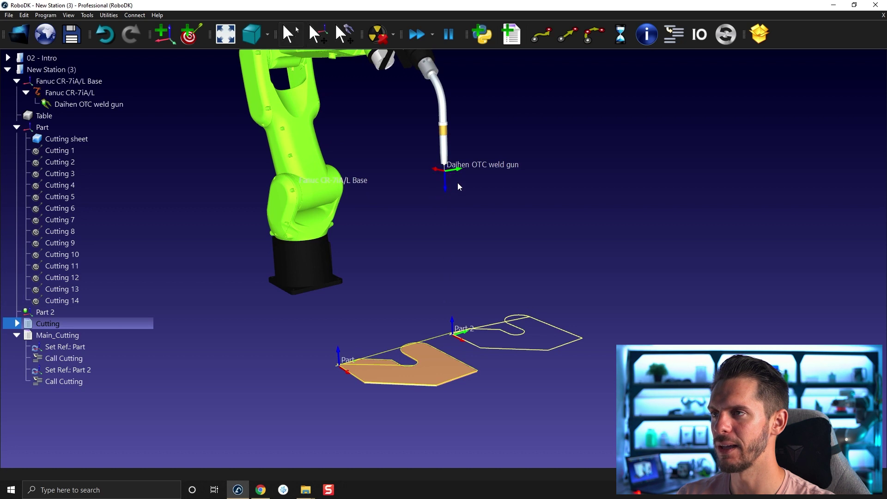
pyautogui.moveTo(457, 183); pyautogui.dragTo(479, 243, button='right')
pyautogui.moveTo(479, 243)
pyautogui.mouseDown()
pyautogui.moveTo(528, 242)
pyautogui.moveTo(507, 234)
pyautogui.moveTo(446, 252)
pyautogui.mouseUp()
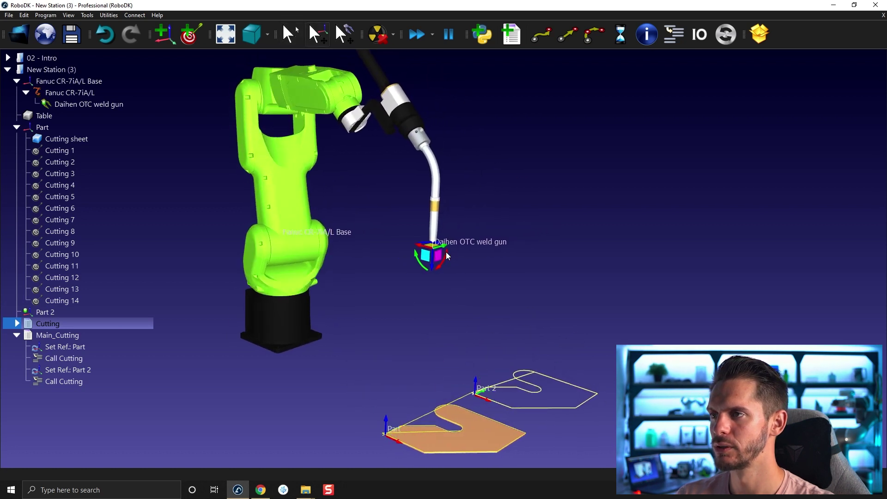
# Step: Send the robot to the Cutting 1 target and raise the weld gun well clear
pyautogui.doubleClick(63, 151)
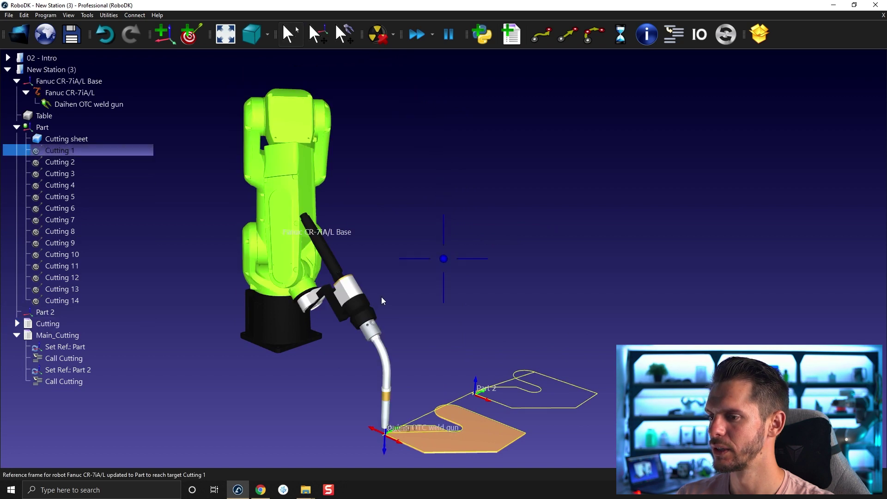
pyautogui.moveTo(381, 296); pyautogui.dragTo(407, 325)
pyautogui.moveTo(443, 352)
pyautogui.keyDown('alt'); pyautogui.keyDown('shift'); pyautogui.mouseDown()
pyautogui.moveTo(479, 198)
pyautogui.moveTo(478, 281)
pyautogui.moveTo(462, 302)
pyautogui.moveTo(543, 239)
pyautogui.mouseUp(); pyautogui.keyUp('shift'); pyautogui.keyUp('alt')
pyautogui.scroll(2, 448, 281)
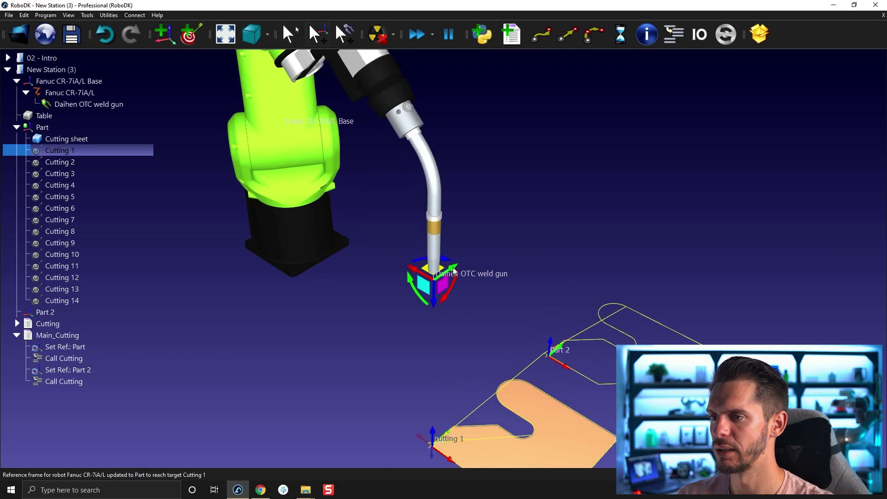
pyautogui.scroll(-3, 552, 236)
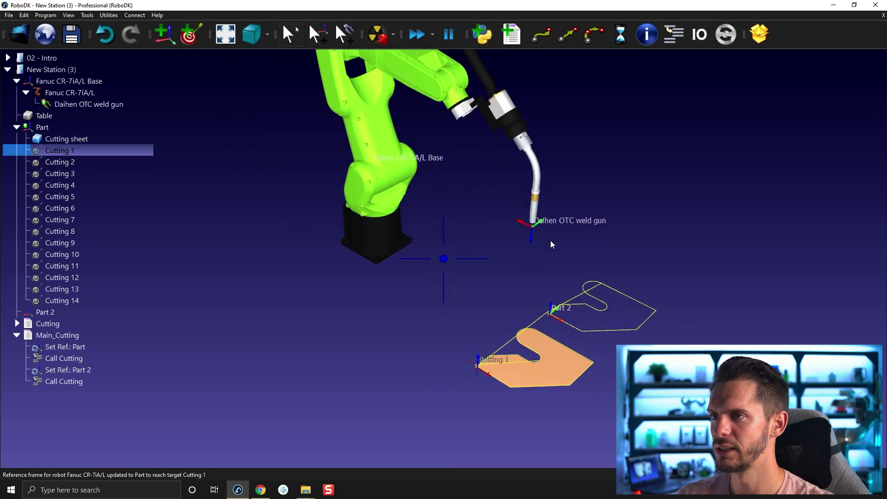
pyautogui.moveTo(550, 241)
pyautogui.mouseDown()
pyautogui.moveTo(573, 168)
pyautogui.moveTo(604, 181)
pyautogui.moveTo(599, 228)
pyautogui.mouseUp()
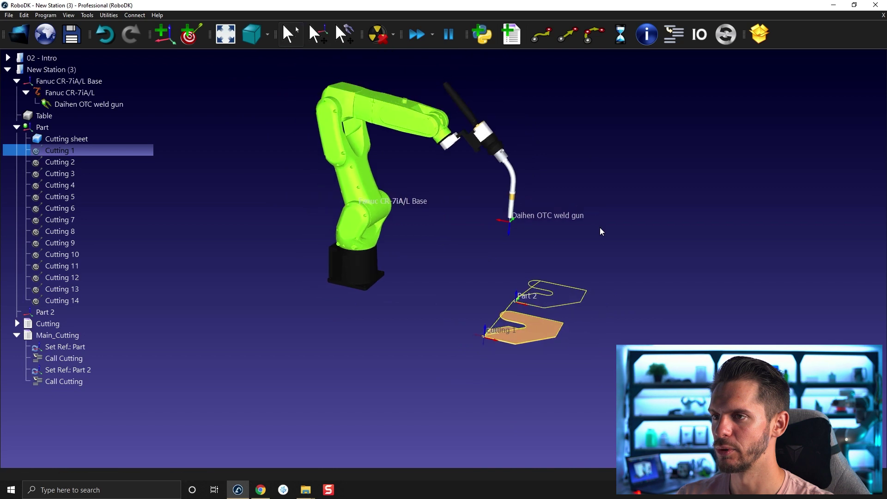
pyautogui.moveTo(495, 278); pyautogui.dragTo(490, 278)
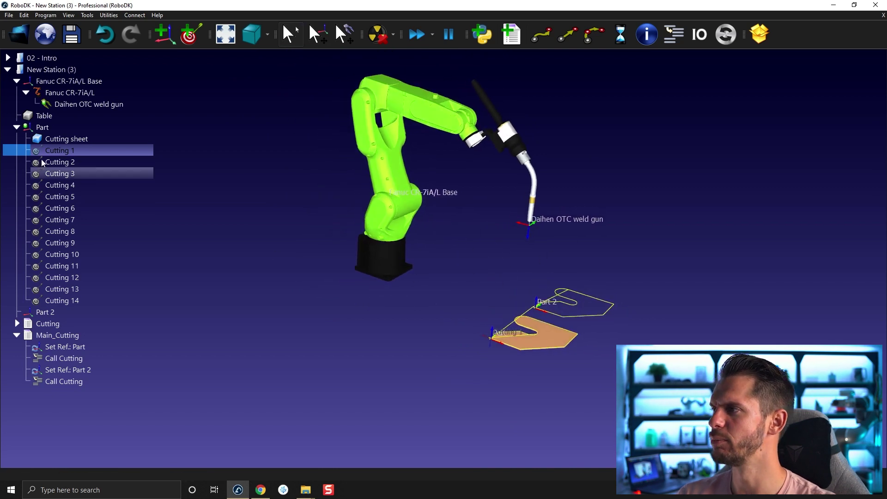
# Step: With Fanuc CR-7iA/L Base selected, teach Target 1 at the raised weld-gun pose
pyautogui.click(42, 82)
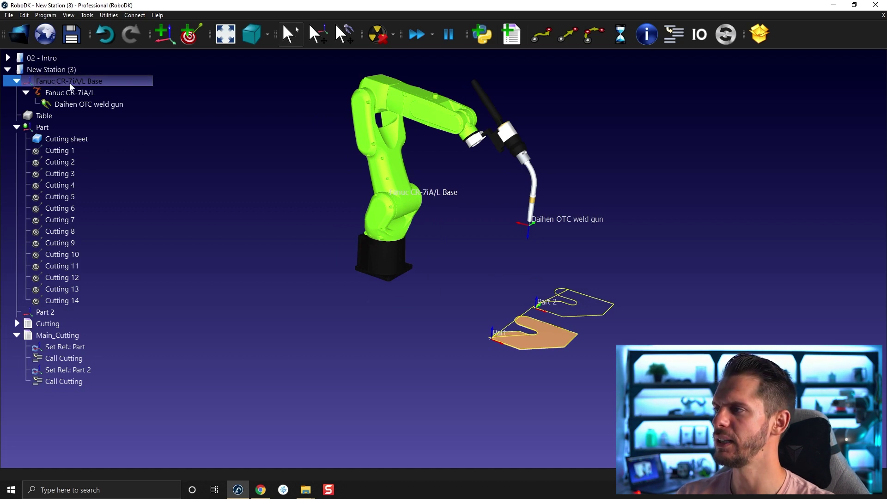
pyautogui.moveTo(69, 81)
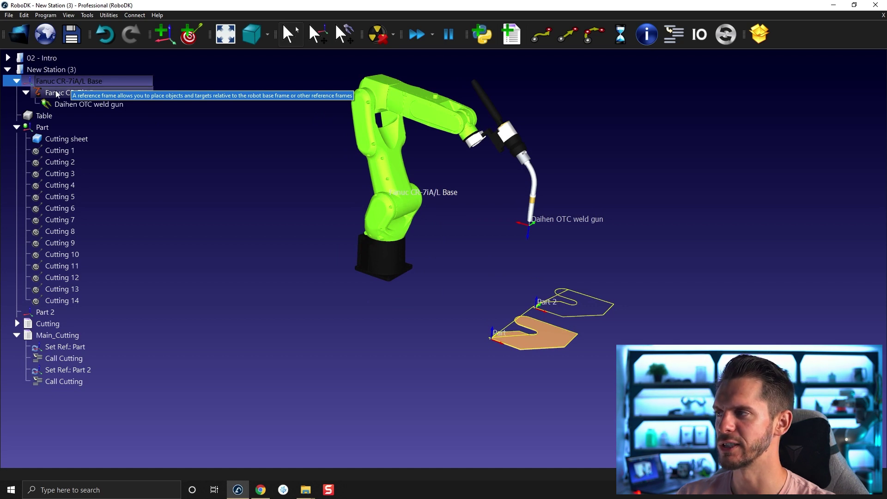
pyautogui.rightClick(60, 82)
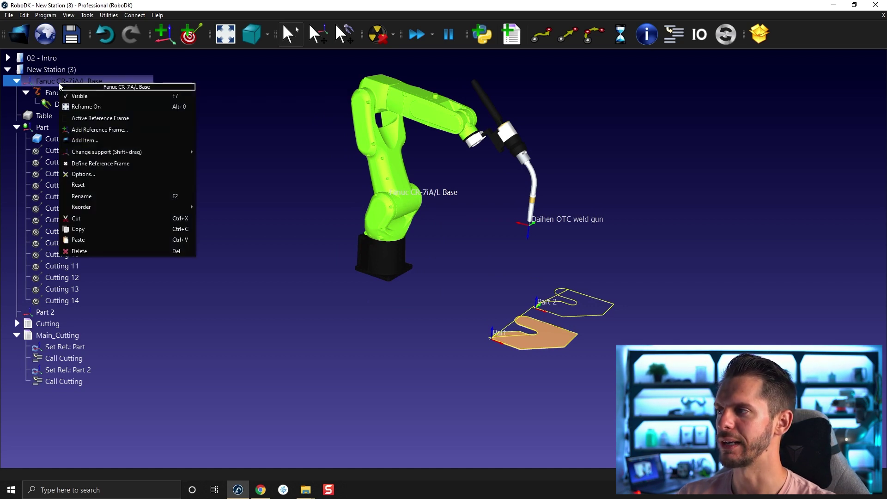
pyautogui.click(109, 78)
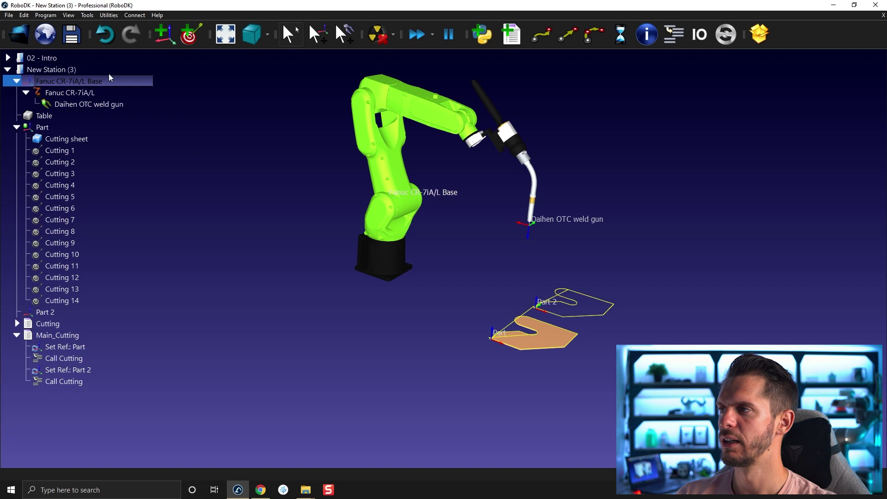
pyautogui.click(188, 36)
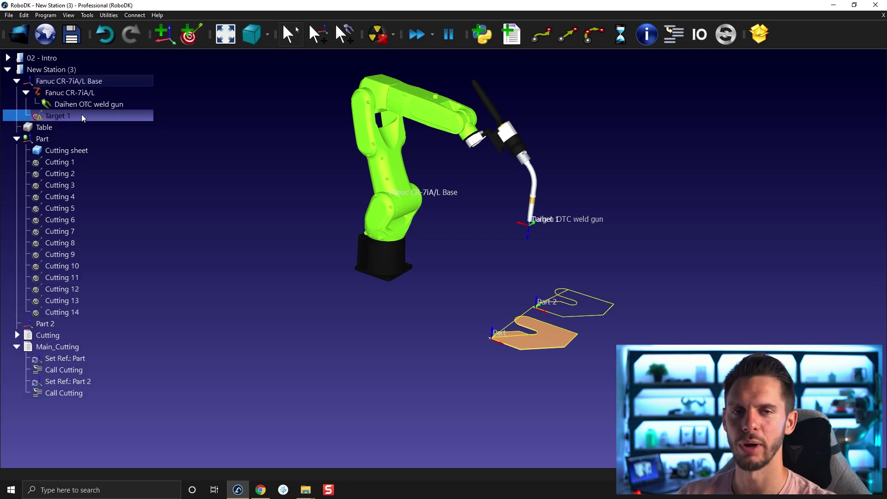
pyautogui.moveTo(60, 116)
pyautogui.click(158, 138)
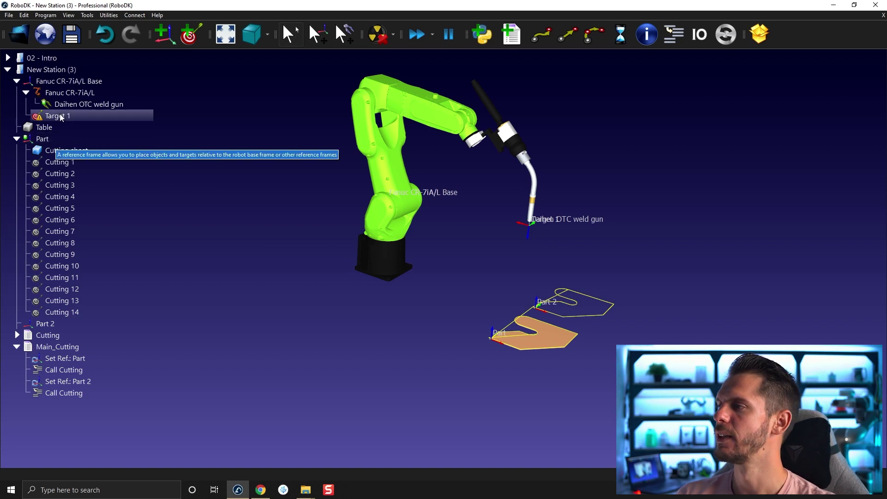
pyautogui.rightClick(57, 86)
pyautogui.click(90, 121)
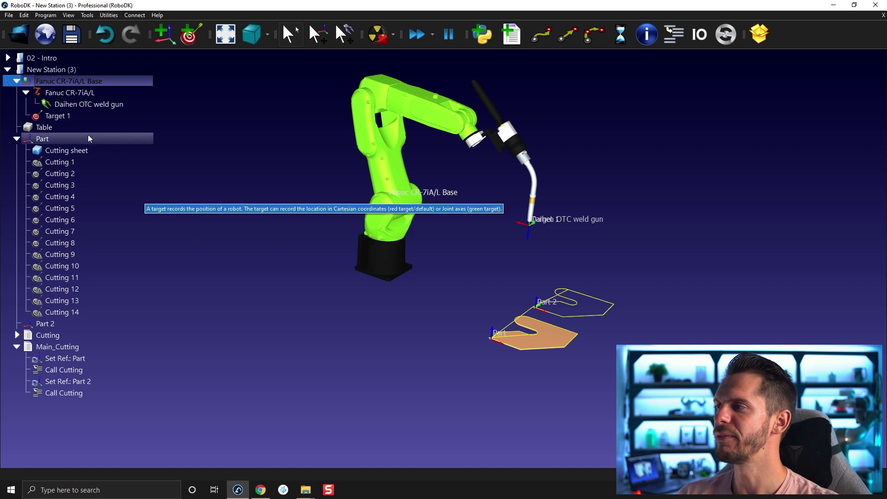
pyautogui.rightClick(47, 112)
# Step: Review Target 1's coordinates in its options and make it a joint target
pyautogui.click(125, 237)
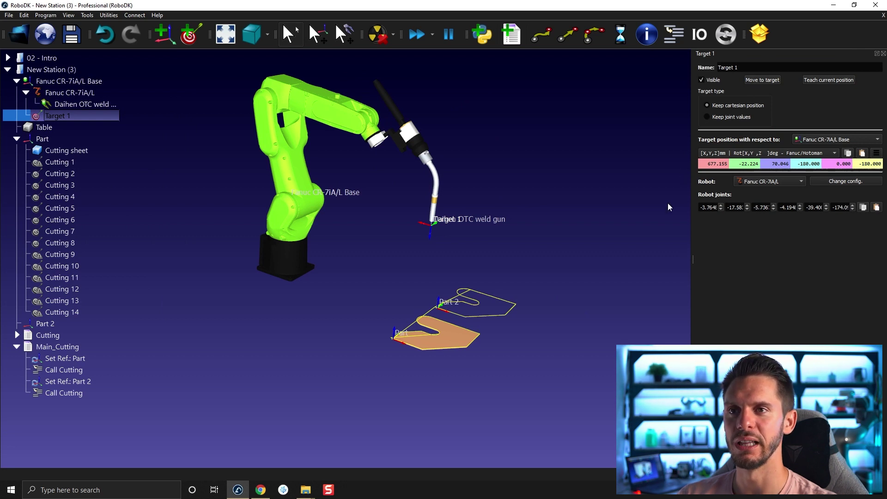
pyautogui.moveTo(707, 163); pyautogui.dragTo(770, 164)
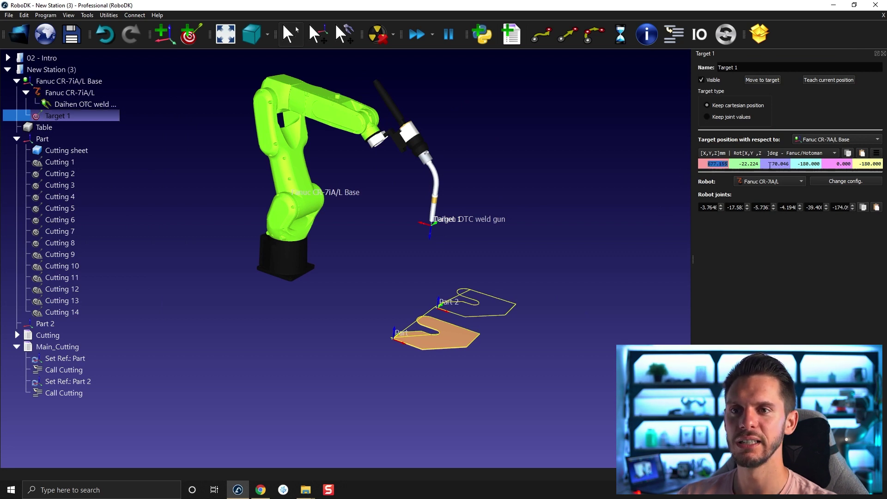
pyautogui.click(738, 163)
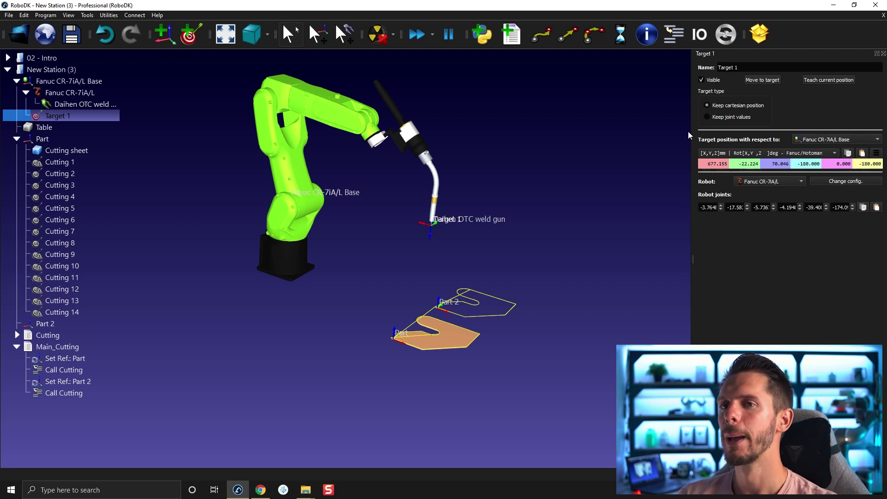
pyautogui.rightClick(114, 118)
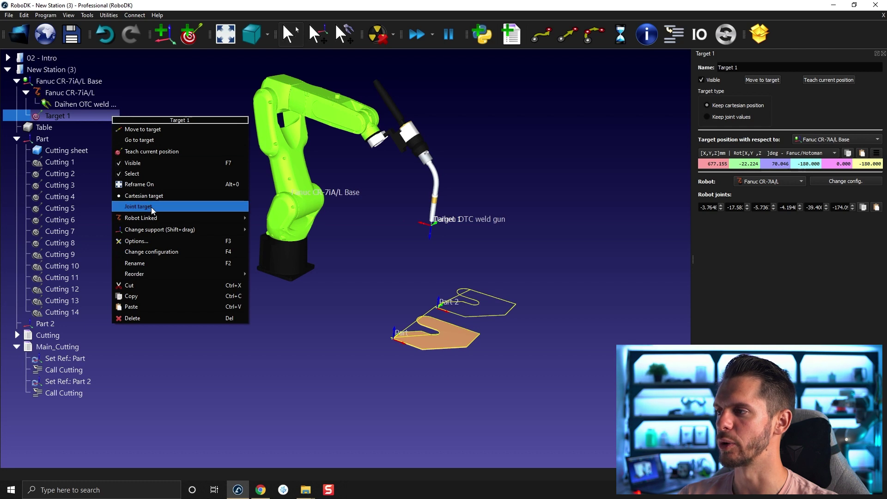
pyautogui.click(593, 129)
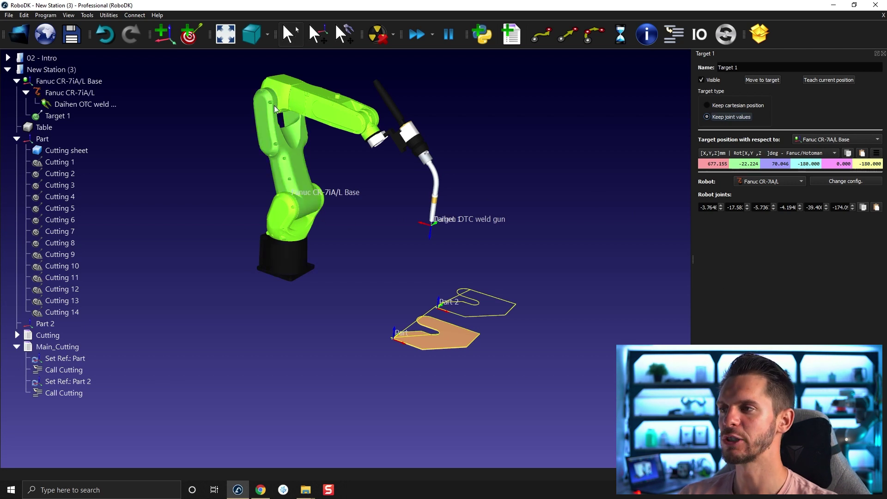
# Step: Orbit the view and add a new empty program, Prog3, to the station
pyautogui.moveTo(323, 128)
pyautogui.mouseDown()
pyautogui.moveTo(345, 162)
pyautogui.moveTo(386, 126)
pyautogui.moveTo(328, 317)
pyautogui.mouseUp()
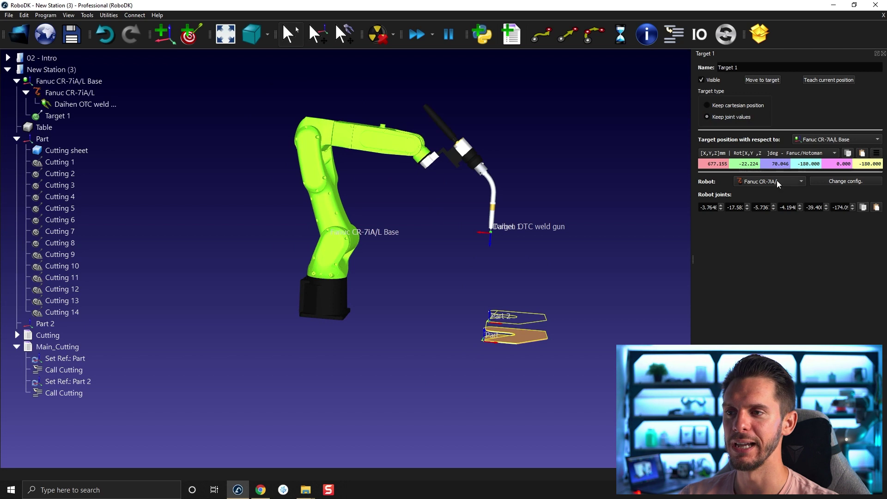
pyautogui.scroll(2, 488, 209)
pyautogui.moveTo(488, 208)
pyautogui.mouseDown()
pyautogui.moveTo(425, 270)
pyautogui.moveTo(436, 256)
pyautogui.mouseUp()
pyautogui.scroll(3, 436, 256)
pyautogui.scroll(-1, 438, 296)
pyautogui.scroll(-1, 439, 297)
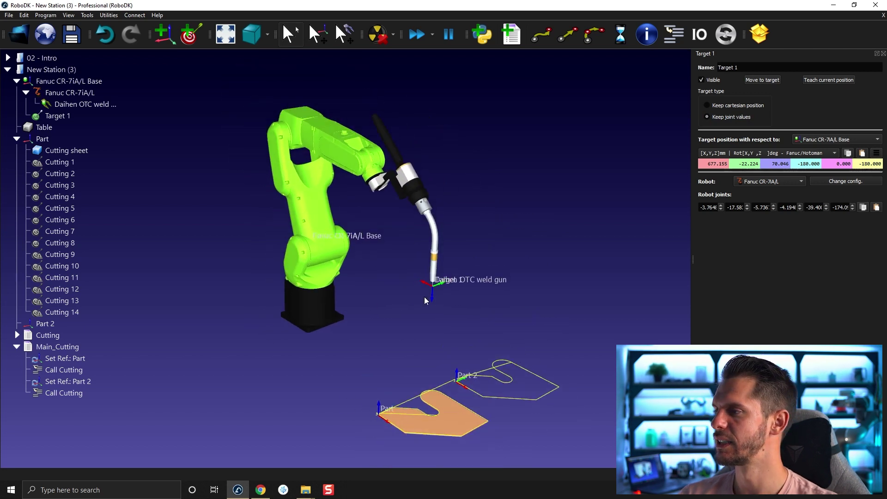
pyautogui.scroll(-1, 424, 296)
pyautogui.scroll(-1, 431, 258)
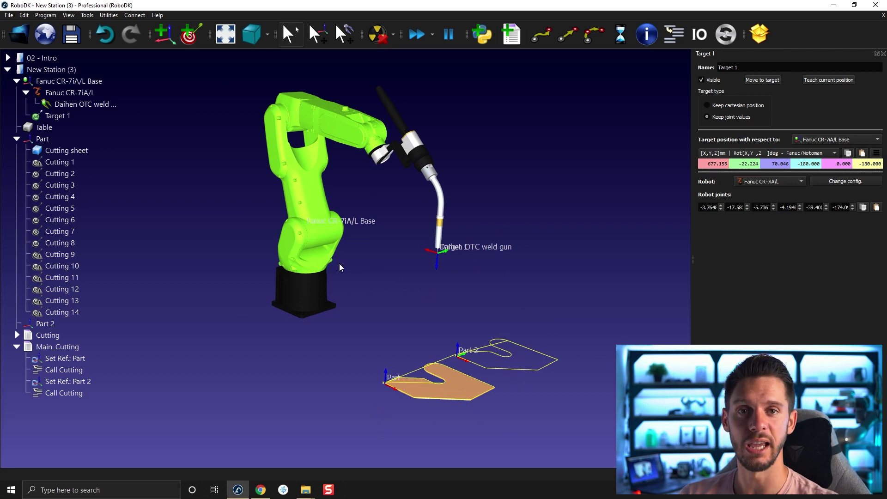
pyautogui.click(513, 34)
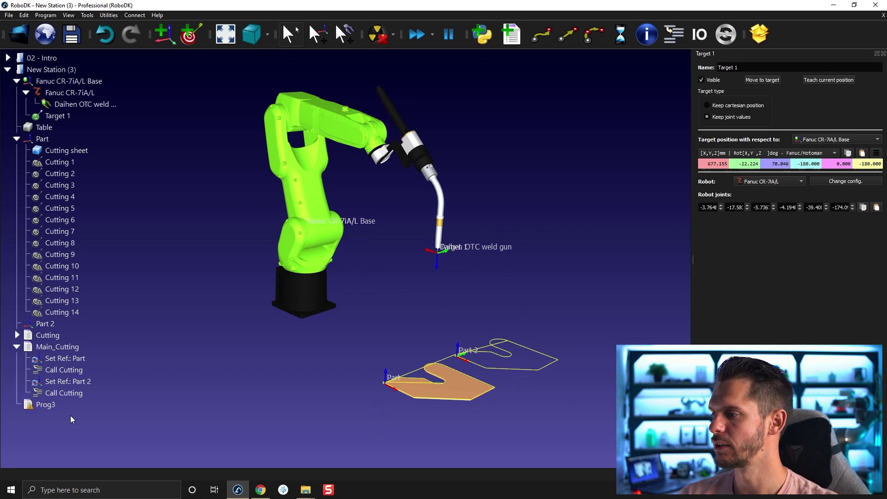
# Step: Rename Target 1 to Home and Prog3 to GoHome
pyautogui.click(62, 117)
pyautogui.click(63, 118)
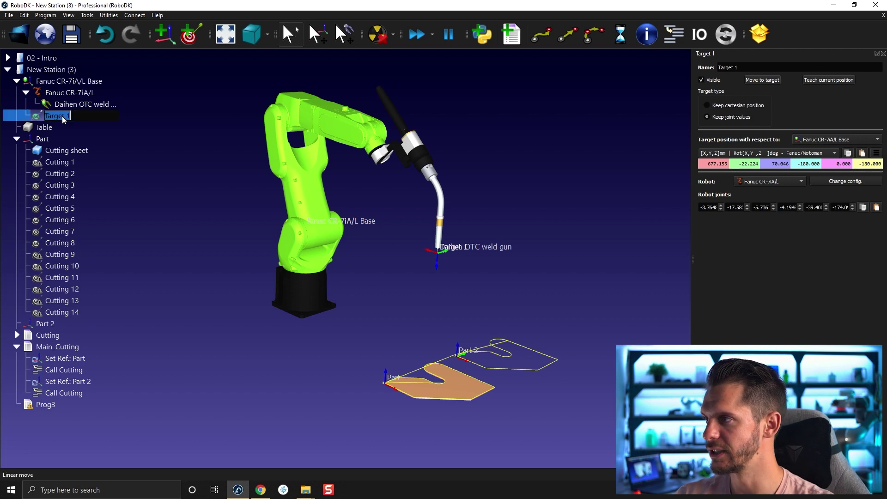
pyautogui.write('Home')
pyautogui.press('Return')
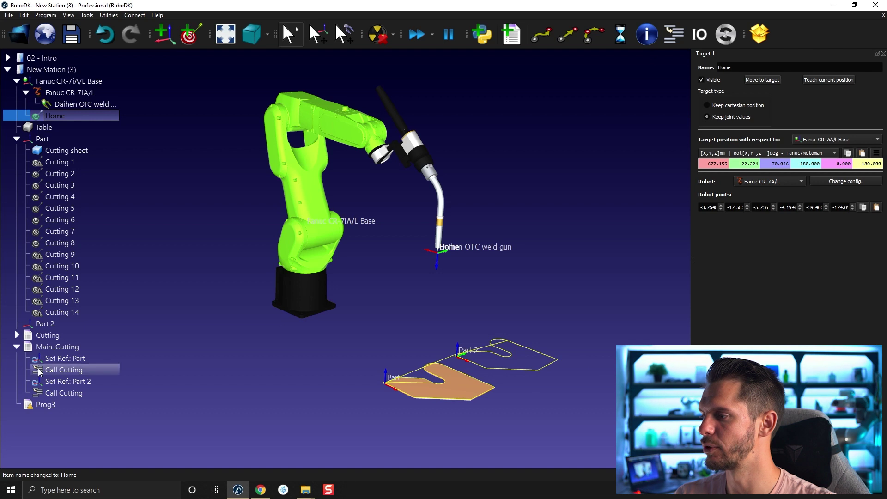
pyautogui.click(46, 405)
pyautogui.click(45, 405)
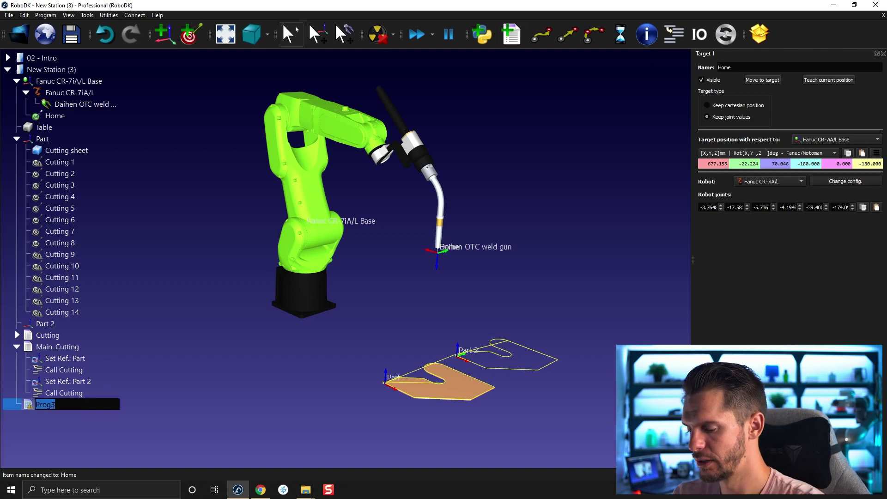
pyautogui.write('GoHome')
pyautogui.press('Return')
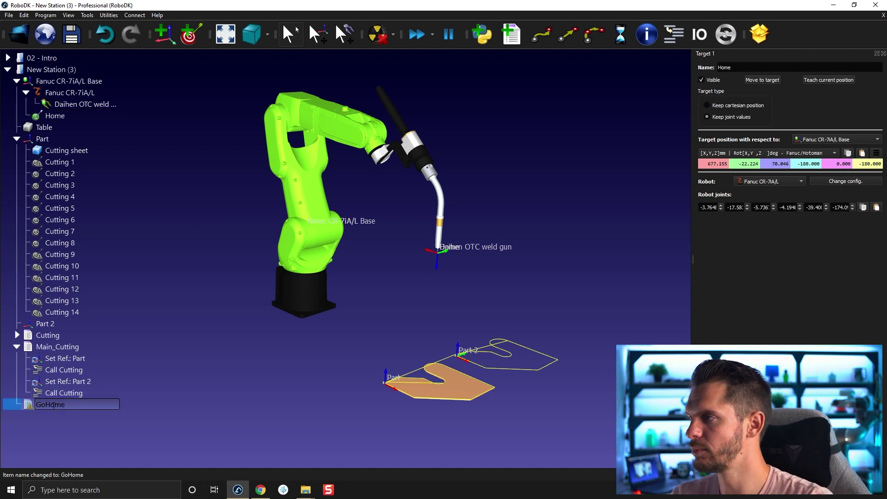
# Step: Add a joint move to Home in GoHome, jog the robot away, and run GoHome
pyautogui.click(58, 116)
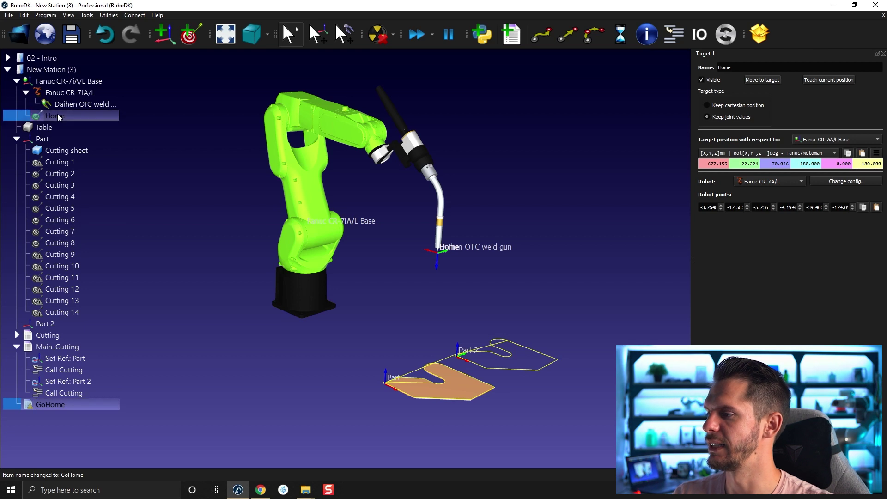
pyautogui.click(543, 36)
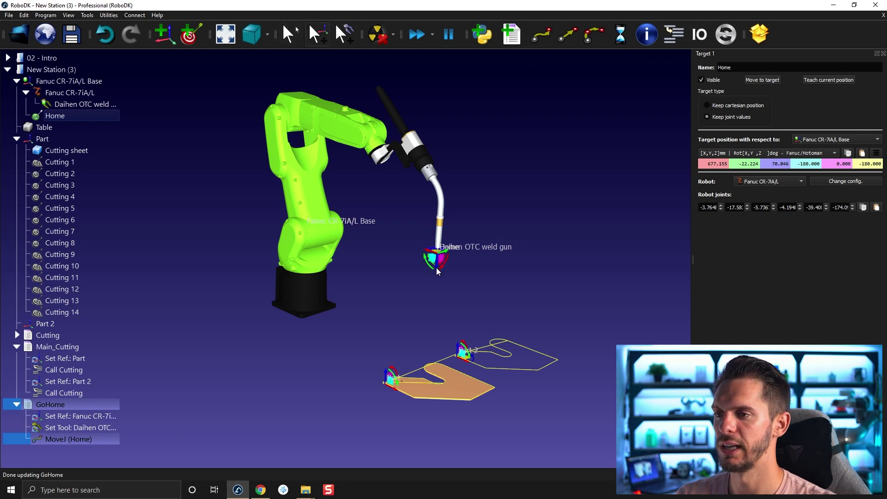
pyautogui.keyDown('alt'); pyautogui.keyDown('shift'); pyautogui.moveTo(437, 268); pyautogui.dragTo(430, 330); pyautogui.keyUp('shift'); pyautogui.keyUp('alt')
pyautogui.doubleClick(51, 404)
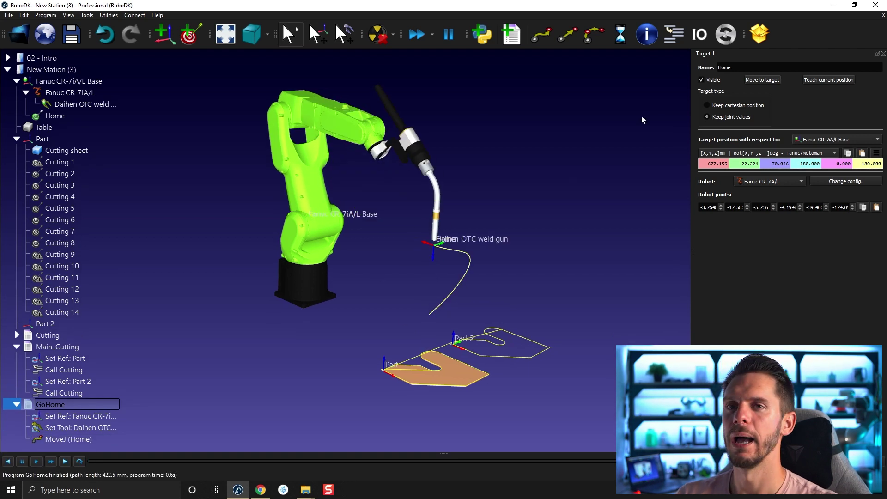
# Step: Close the target panel, move Home under the Part frame, and rerun GoHome
pyautogui.click(882, 54)
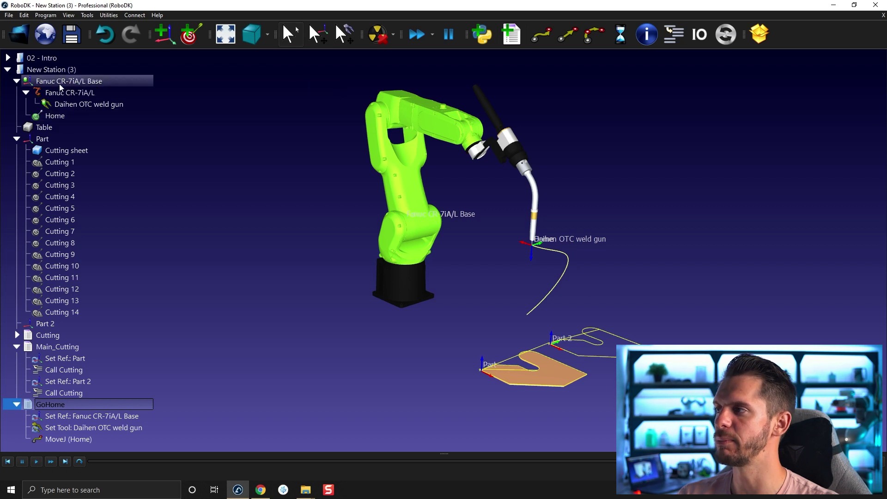
pyautogui.rightClick(59, 115)
pyautogui.moveTo(104, 226)
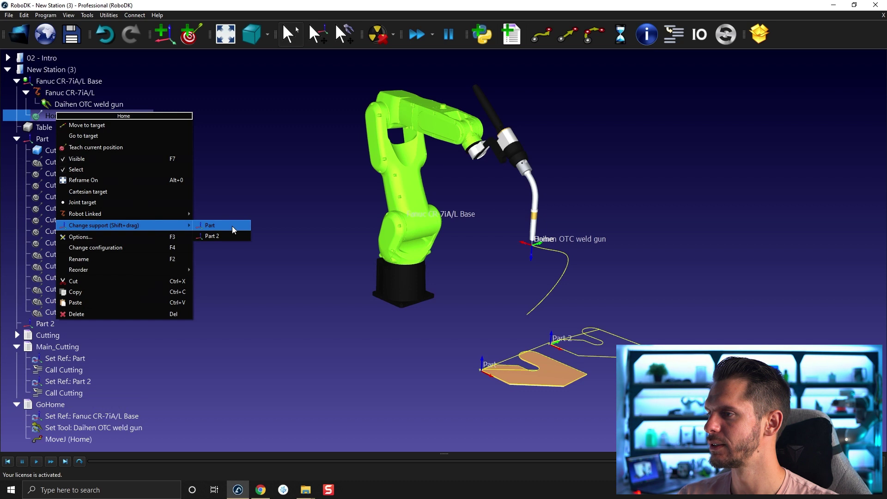
pyautogui.click(232, 226)
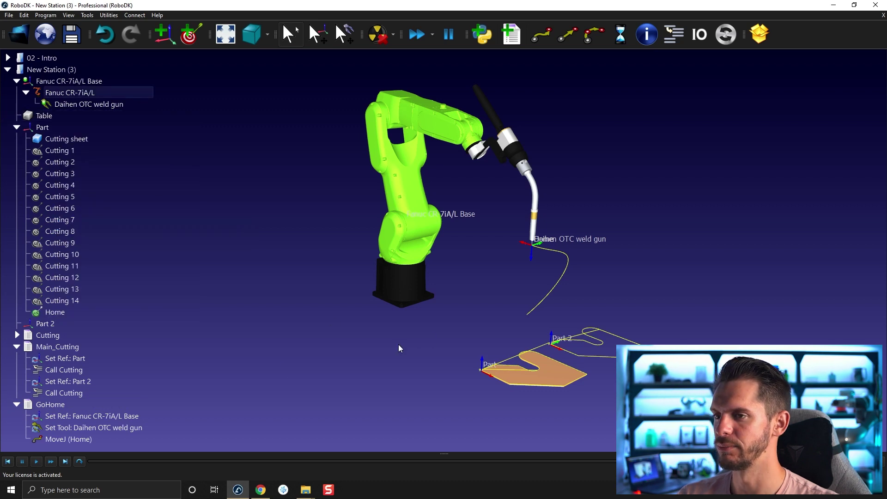
pyautogui.doubleClick(50, 405)
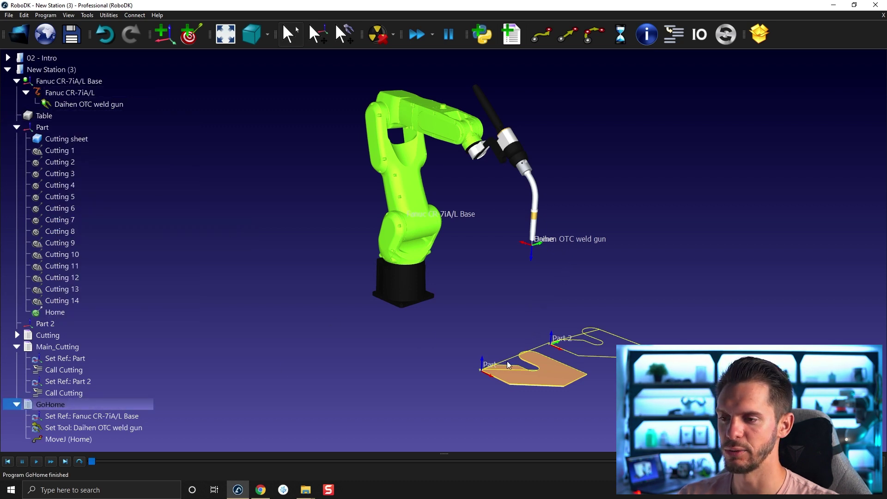
pyautogui.scroll(2, 508, 365)
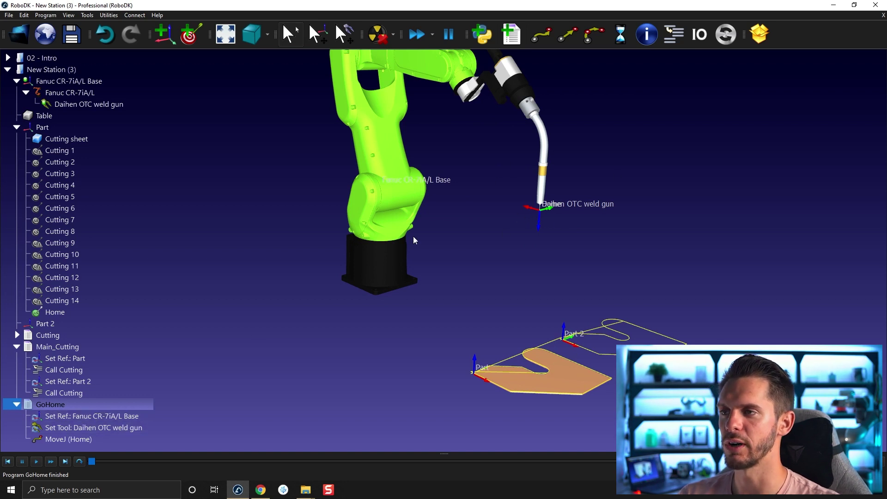
pyautogui.moveTo(414, 236); pyautogui.dragTo(443, 254)
# Step: Open Home's properties, link GoHome's Set Ref instruction to Part, and run GoHome
pyautogui.doubleClick(349, 248)
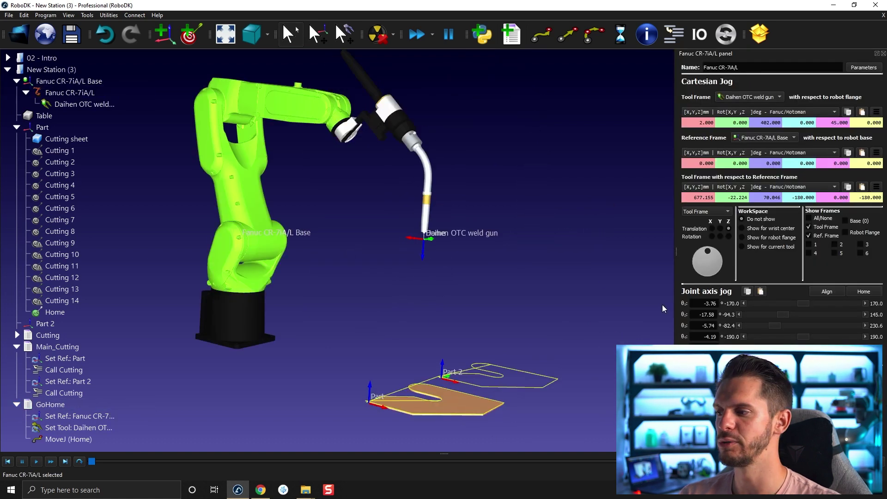
pyautogui.rightClick(75, 313)
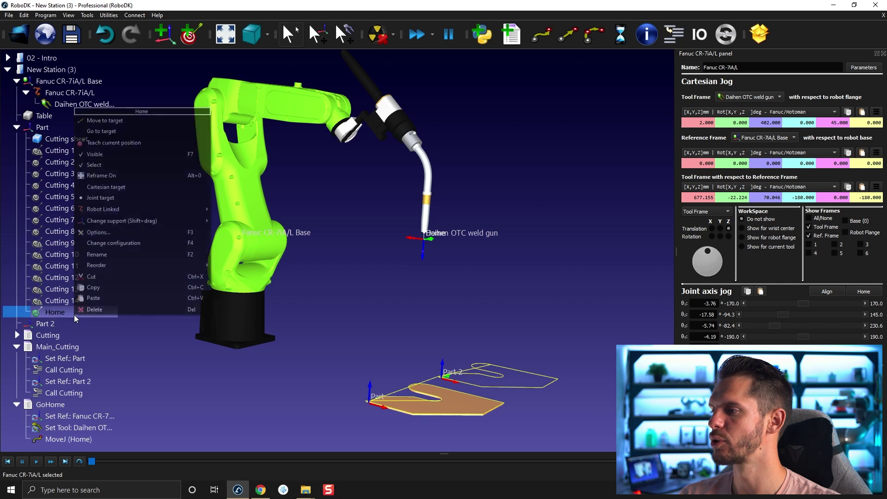
pyautogui.click(104, 231)
pyautogui.moveTo(486, 227); pyautogui.dragTo(531, 31)
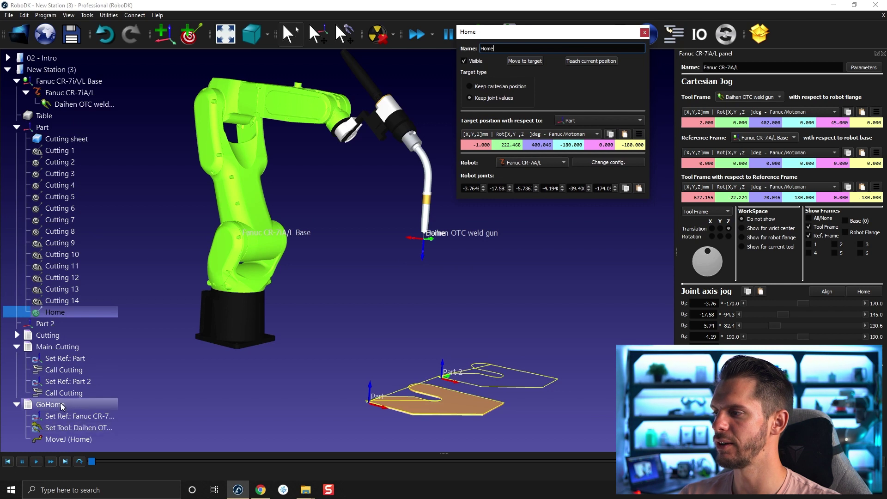
pyautogui.click(83, 416)
pyautogui.rightClick(85, 415)
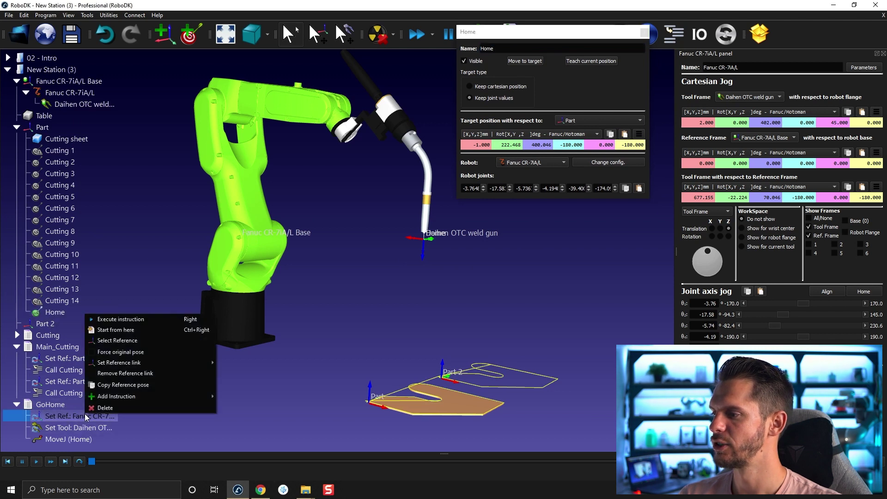
pyautogui.click(283, 373)
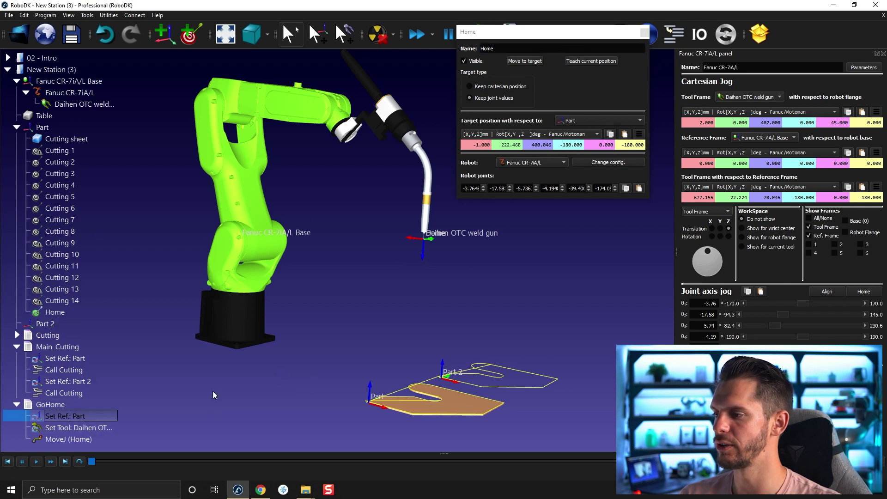
pyautogui.doubleClick(50, 405)
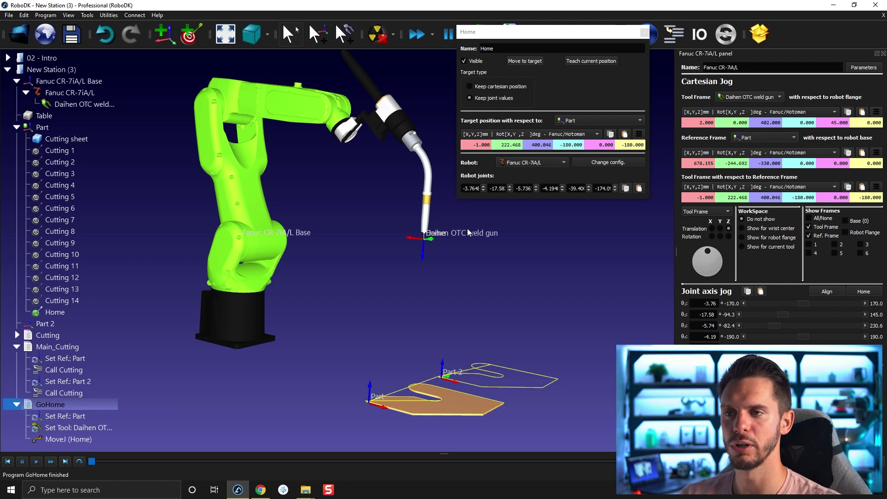
# Step: Relink the reference to Part 2, rerun GoHome, and close the Home and jog panels
pyautogui.click(103, 416)
pyautogui.rightClick(104, 415)
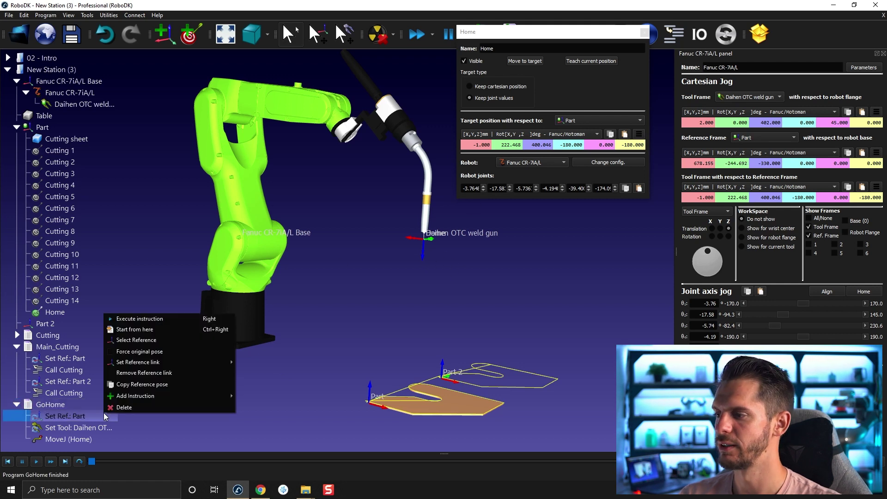
pyautogui.click(264, 383)
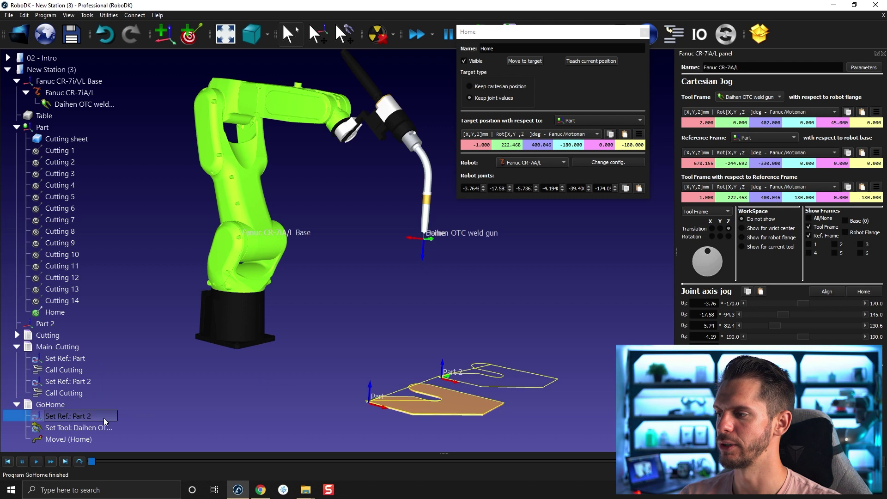
pyautogui.doubleClick(75, 408)
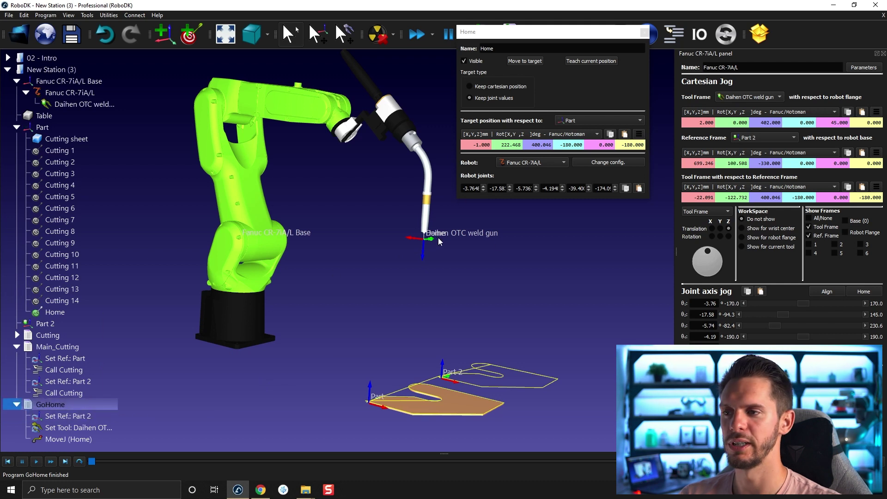
pyautogui.moveTo(416, 296); pyautogui.dragTo(388, 279)
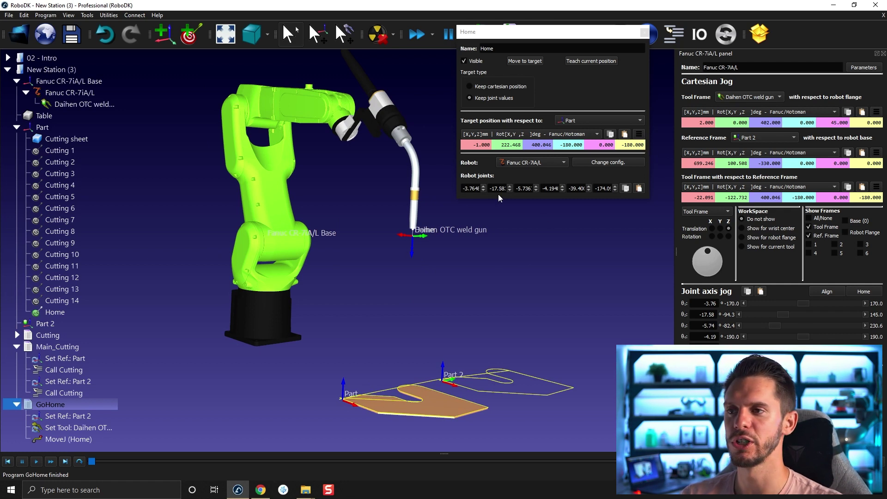
pyautogui.click(644, 32)
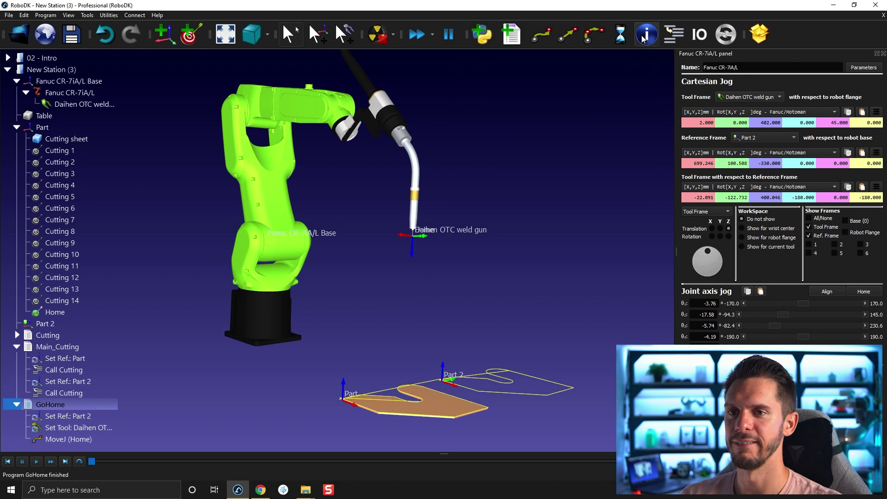
pyautogui.click(881, 54)
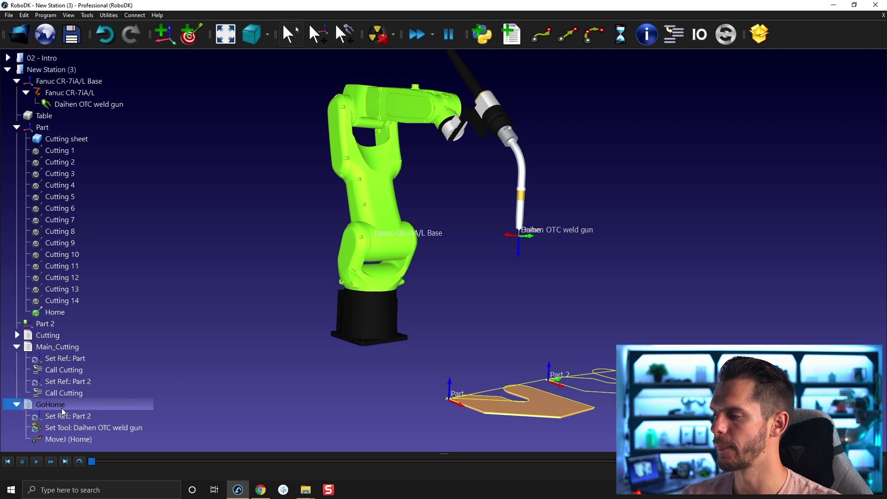
# Step: Insert a Call GoHome instruction at the start of Main_Cutting
pyautogui.rightClick(57, 353)
pyautogui.moveTo(87, 436)
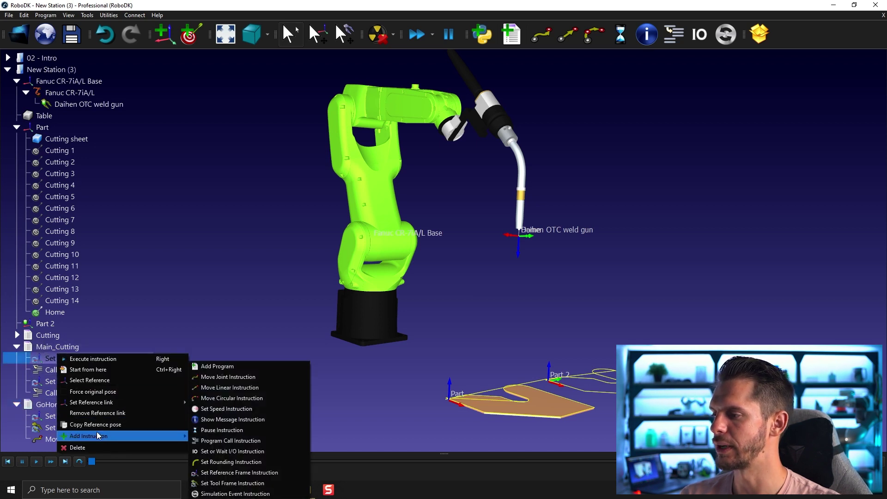
pyautogui.click(241, 443)
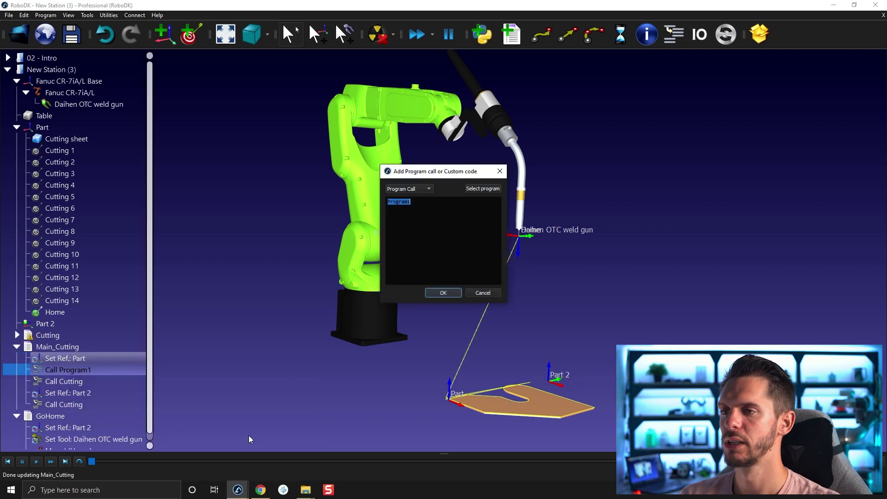
pyautogui.write('C')
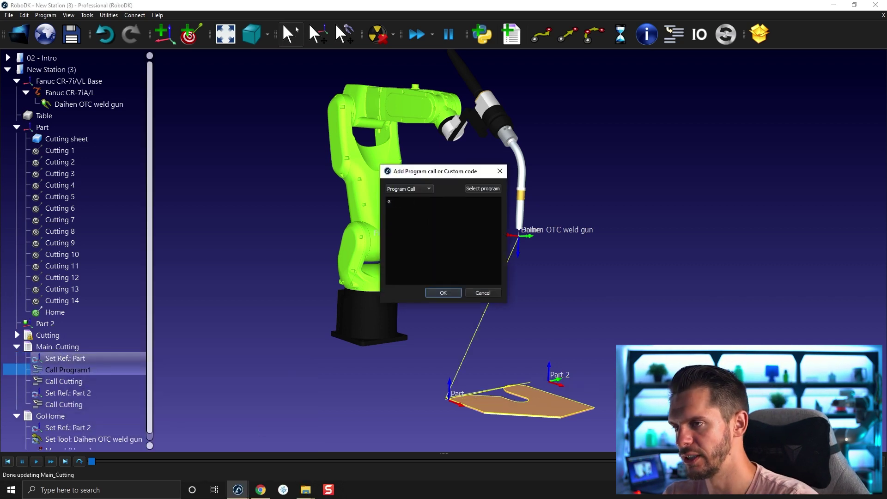
pyautogui.write('oHome')
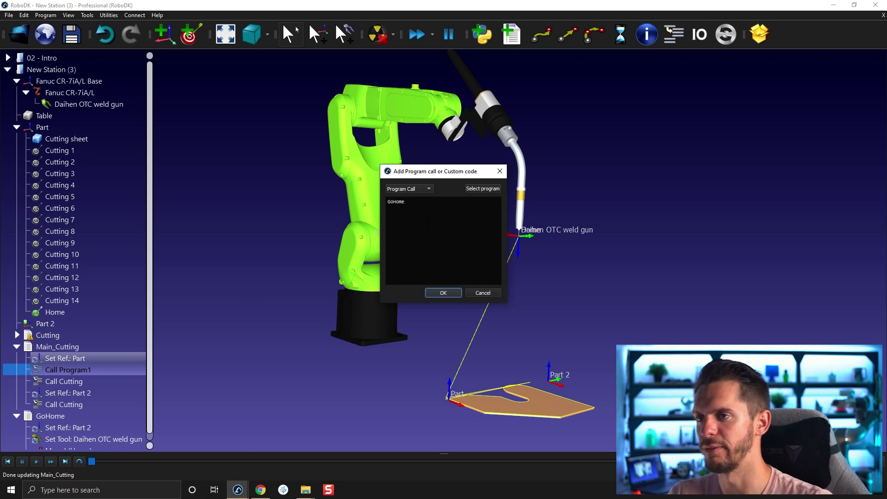
pyautogui.click(433, 294)
pyautogui.moveTo(64, 370); pyautogui.dragTo(59, 360)
pyautogui.doubleClick(59, 358)
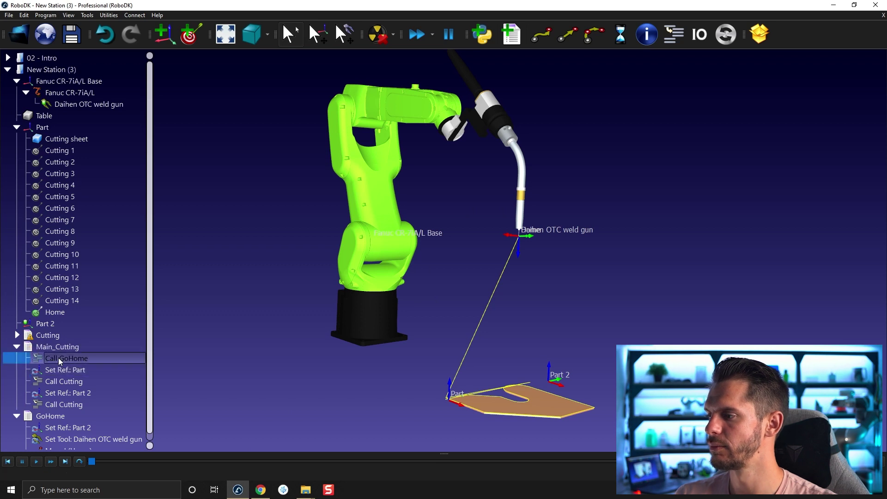
# Step: Paste Call GoHome after the first and last Call Cutting instructions, then collapse GoHome
pyautogui.click(65, 376)
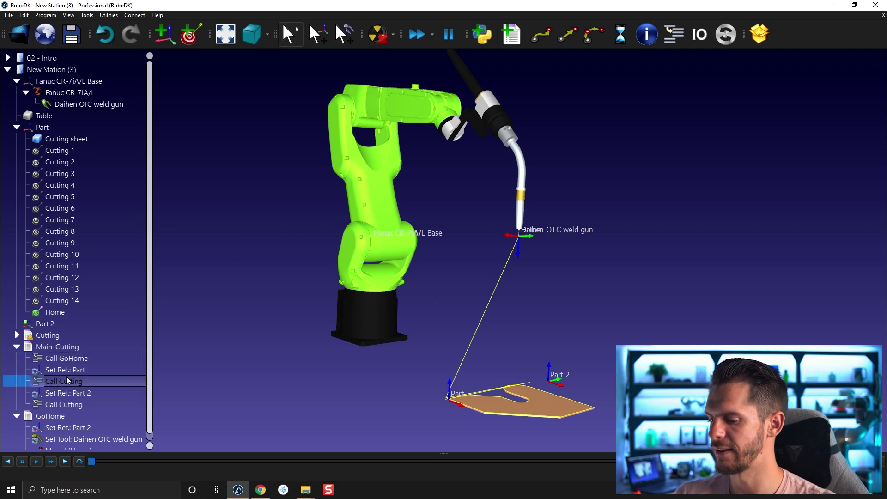
pyautogui.hotkey('ctrl', 'v')
pyautogui.doubleClick(80, 426)
pyautogui.click(79, 415)
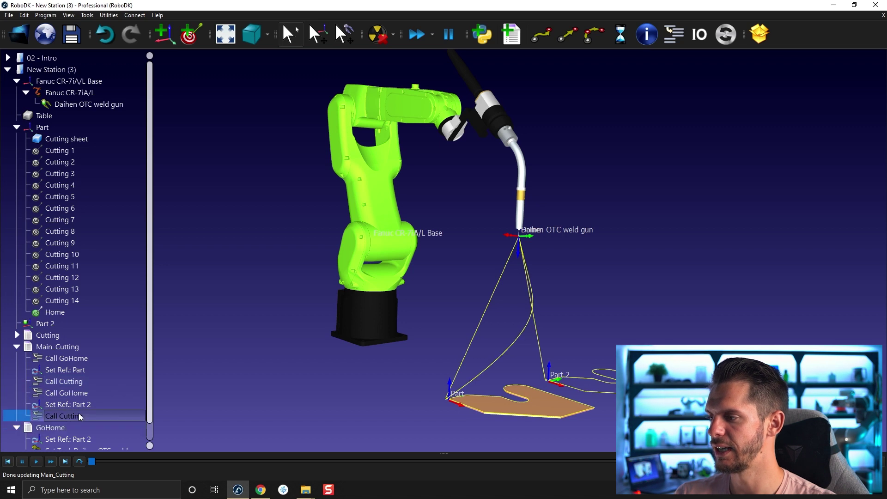
pyautogui.hotkey('ctrl', 'v')
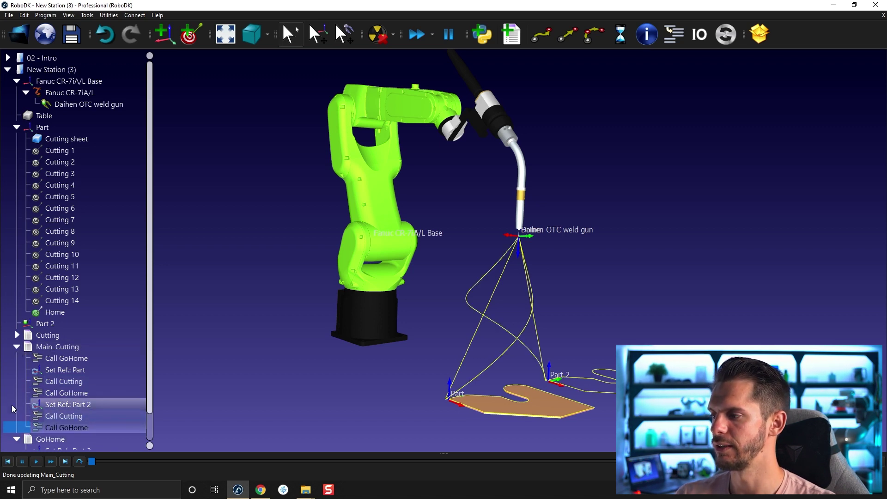
pyautogui.click(16, 439)
# Step: Simulate Main_Cutting over both parts (4309.9 mm in 32.5 s), rotating the view
pyautogui.click(41, 347)
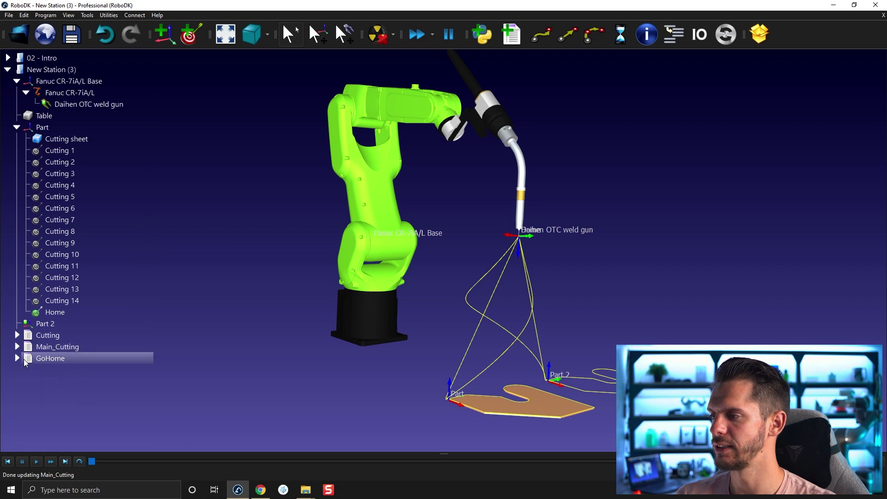
pyautogui.doubleClick(41, 349)
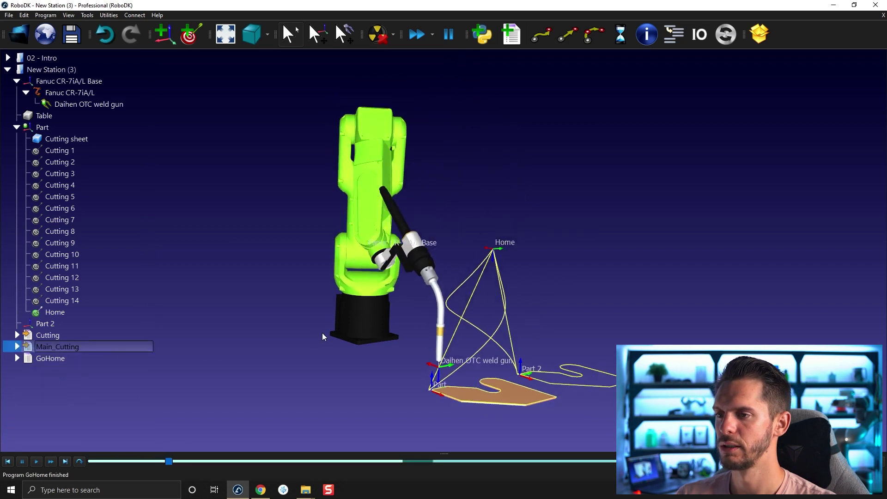
pyautogui.moveTo(322, 333)
pyautogui.mouseDown()
pyautogui.moveTo(385, 235)
pyautogui.moveTo(394, 278)
pyautogui.mouseUp()
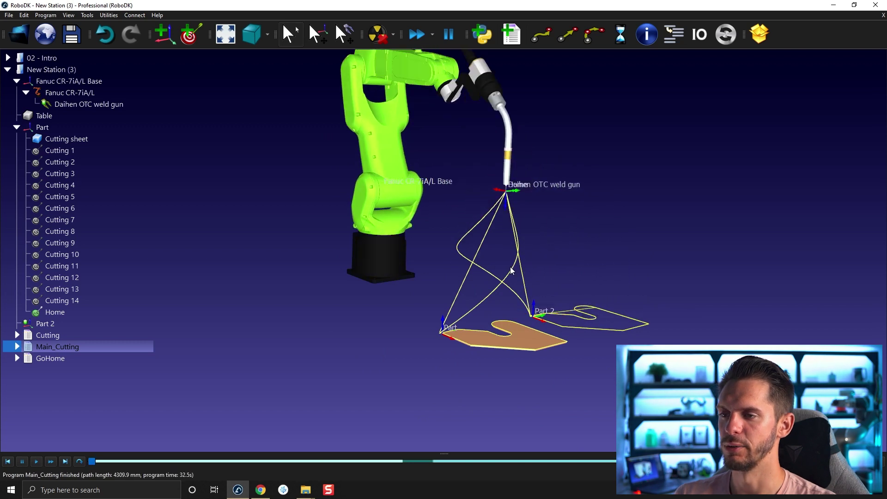
pyautogui.moveTo(394, 274)
pyautogui.mouseDown()
pyautogui.moveTo(532, 291)
pyautogui.moveTo(525, 311)
pyautogui.mouseUp()
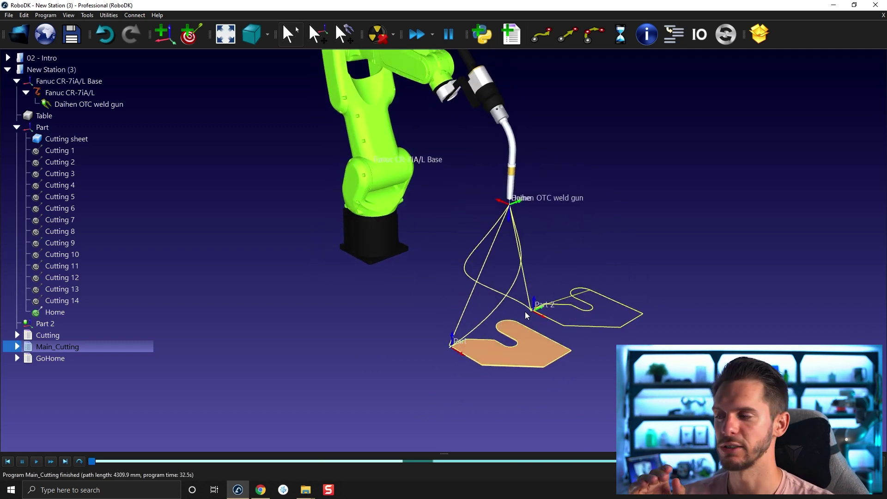
# Step: Delete GoHome's Set Ref: Part 2 and Set Tool instructions, leaving the joint move to Home
pyautogui.click(17, 358)
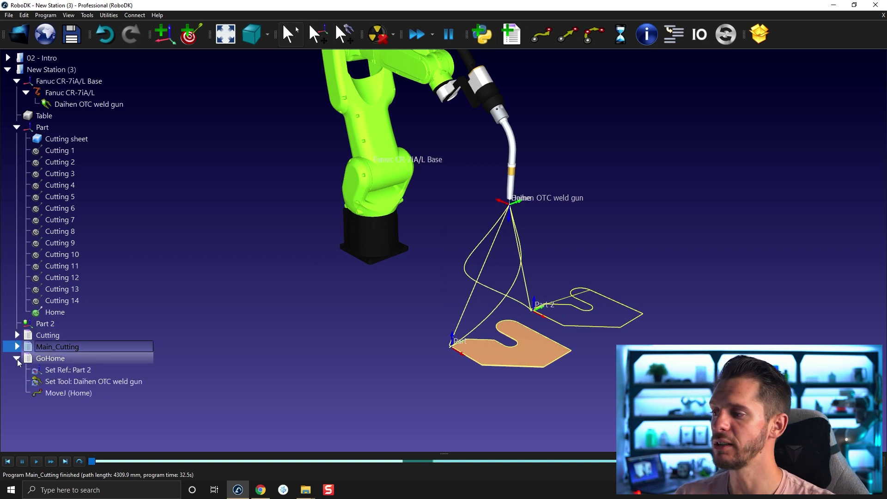
pyautogui.click(55, 370)
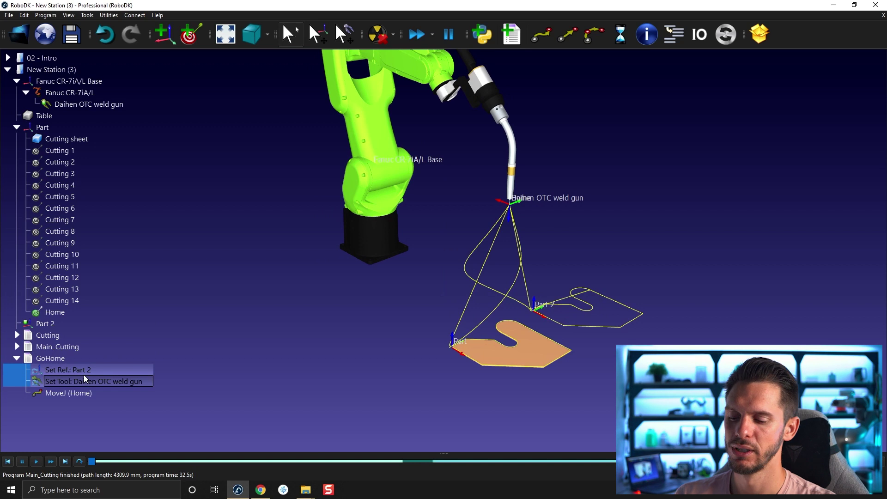
pyautogui.press('Delete')
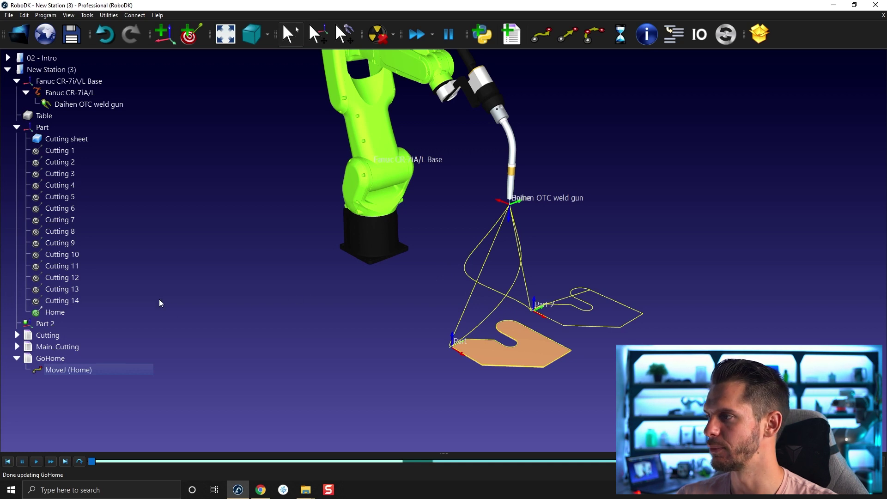
pyautogui.click(75, 305)
pyautogui.moveTo(385, 304); pyautogui.dragTo(381, 296)
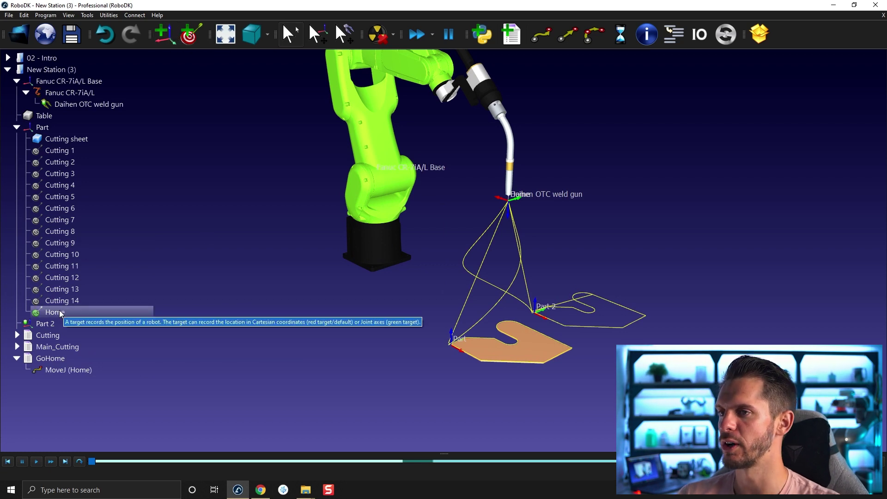
# Step: Create Frame 4, attach it under Fanuc CR-7iA/L Base, and reset its position
pyautogui.click(164, 42)
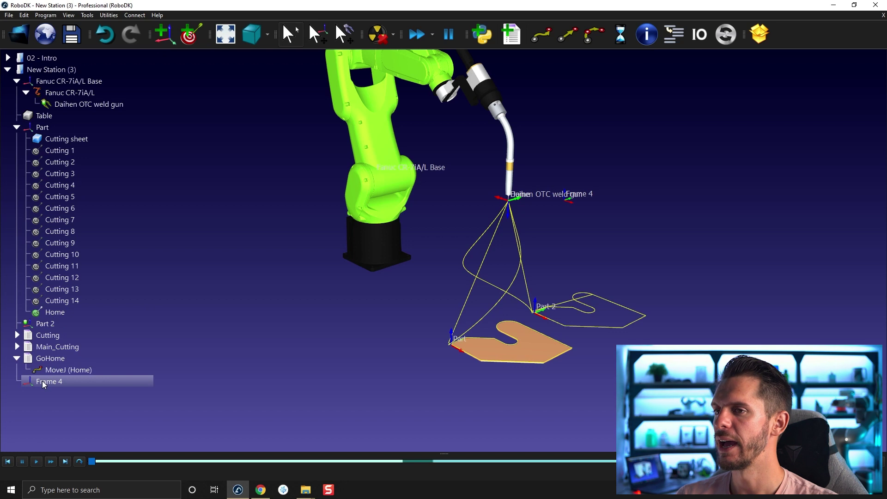
pyautogui.moveTo(43, 384); pyautogui.dragTo(89, 81)
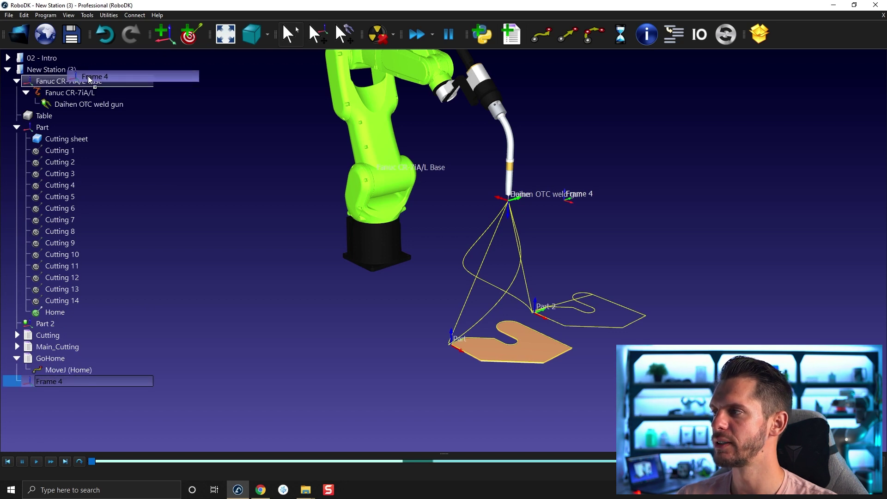
pyautogui.moveTo(89, 81); pyautogui.dragTo(90, 82)
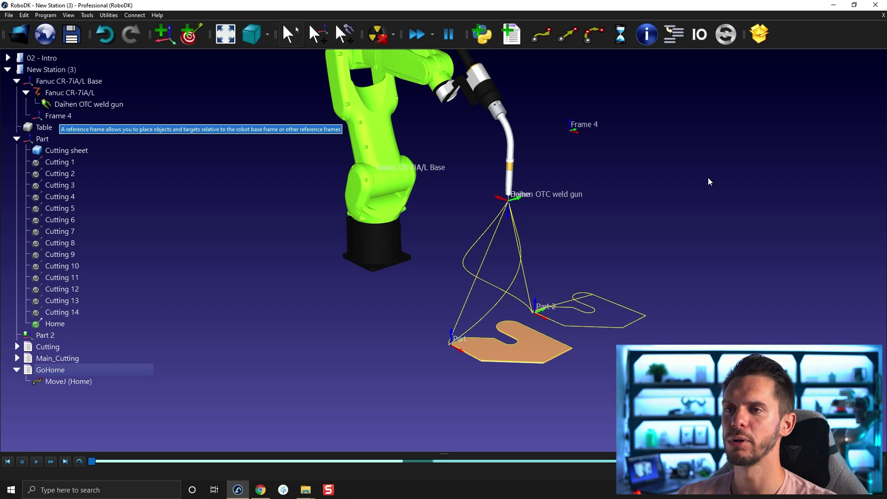
pyautogui.rightClick(78, 120)
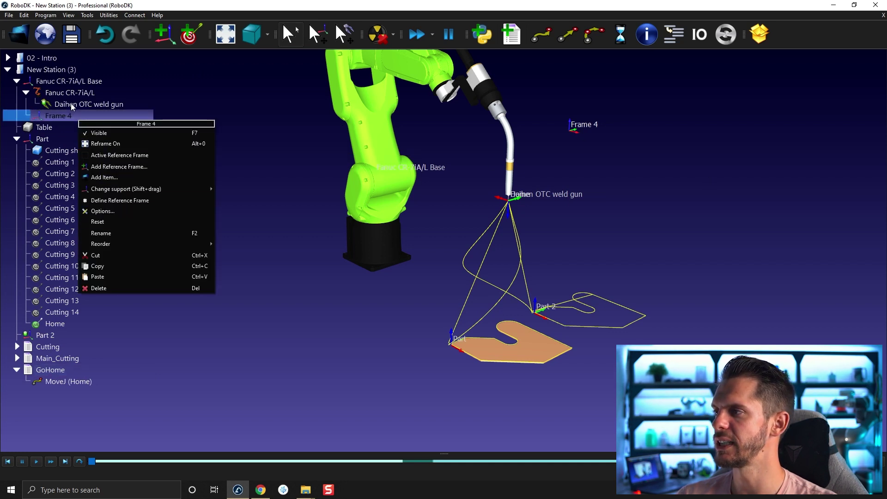
pyautogui.doubleClick(66, 115)
pyautogui.rightClick(66, 115)
pyautogui.moveTo(88, 239)
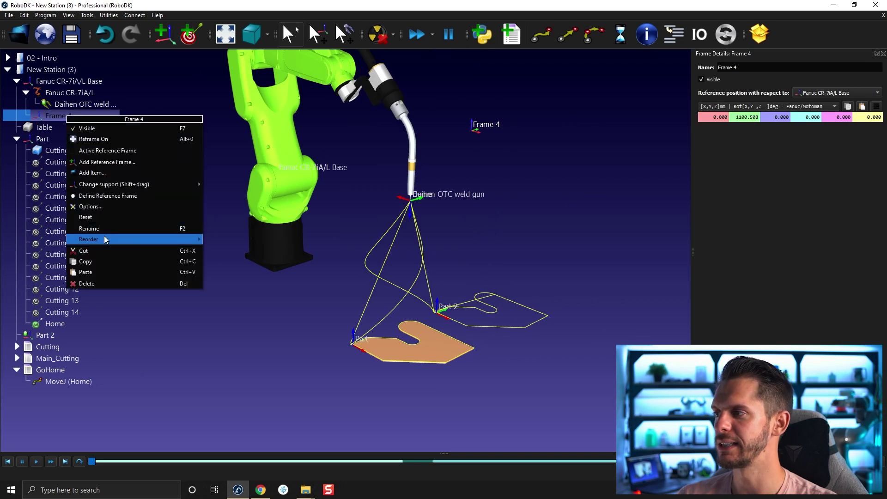
pyautogui.click(96, 220)
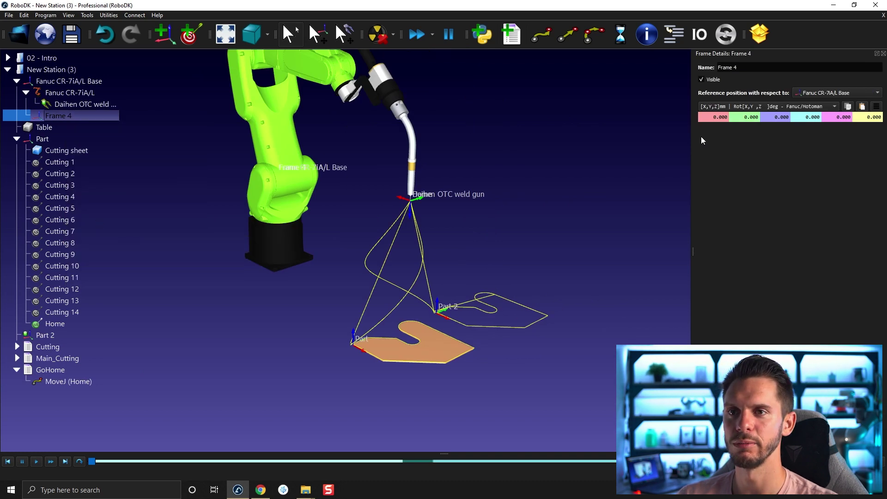
# Step: Set Frame 4's position to X 670 mm and Y -210 mm
pyautogui.doubleClick(704, 117)
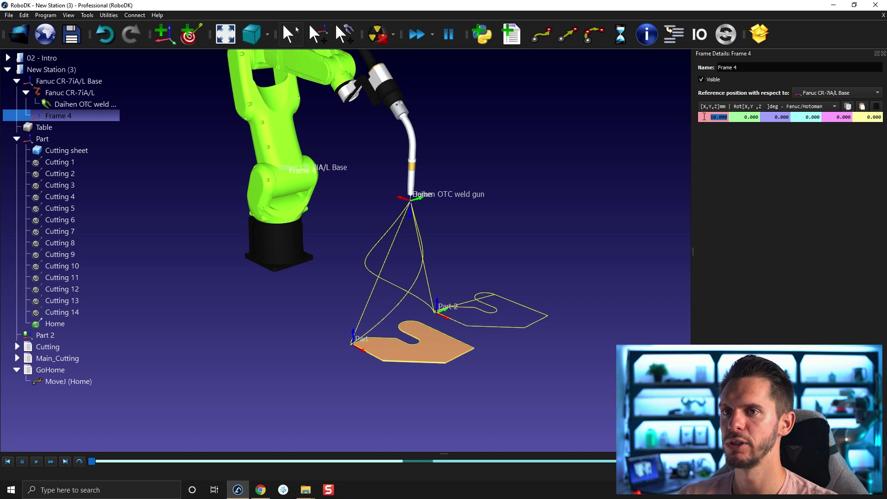
pyautogui.write('60')
pyautogui.press('Return')
pyautogui.doubleClick(738, 118)
pyautogui.write('20')
pyautogui.press('Return')
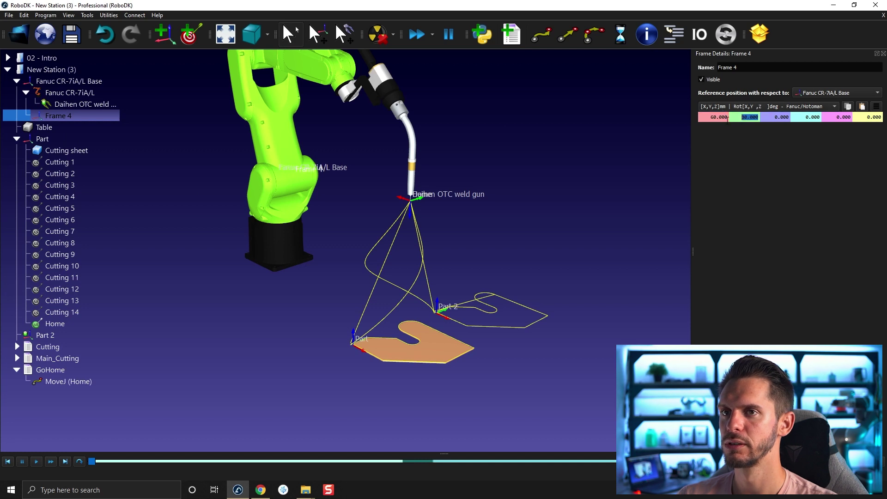
pyautogui.write('30')
pyautogui.press('Return')
pyautogui.scroll(10, 721, 117)
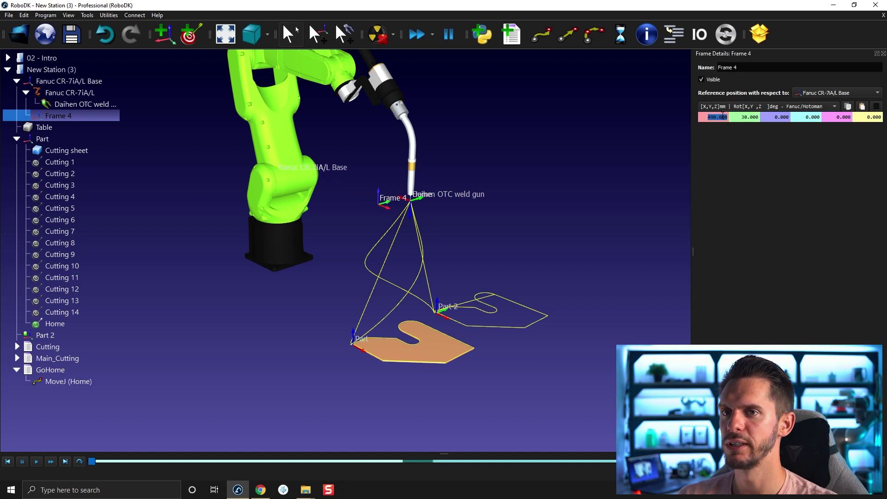
pyautogui.scroll(2, 721, 116)
pyautogui.doubleClick(742, 117)
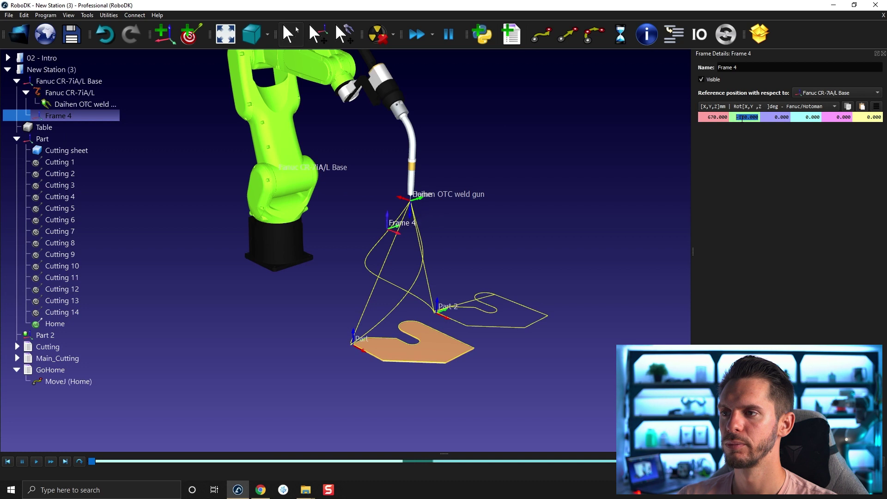
pyautogui.scroll(-5, 741, 117)
pyautogui.scroll(-4, 742, 117)
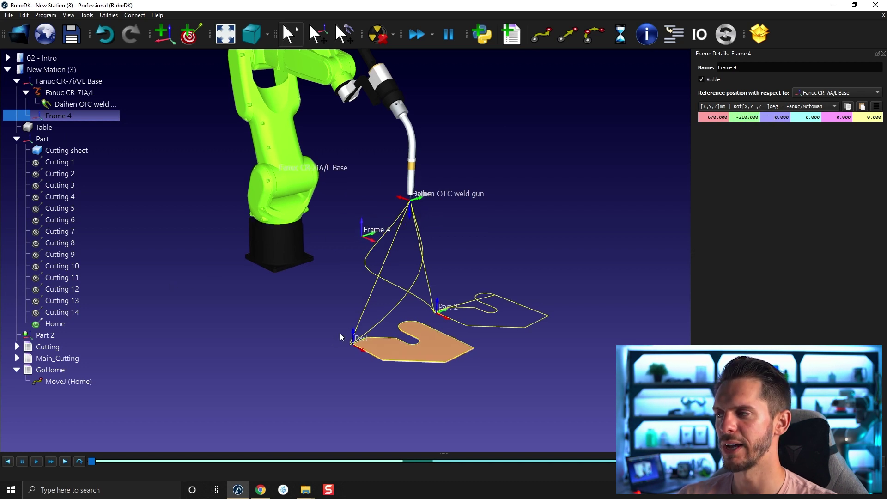
pyautogui.click(91, 137)
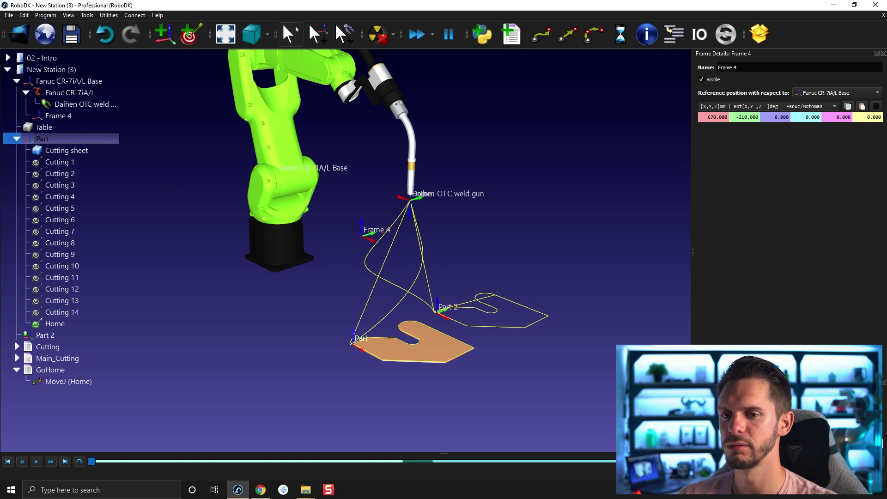
# Step: Copy Part's Z of -330 (relative to the robot base) into Frame 4's Z
pyautogui.doubleClick(91, 138)
pyautogui.moveTo(693, 302); pyautogui.dragTo(554, 63)
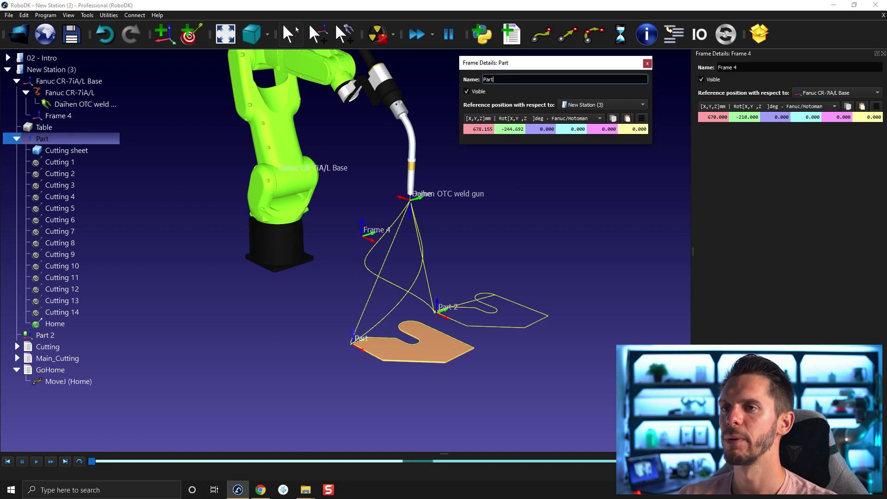
pyautogui.click(606, 105)
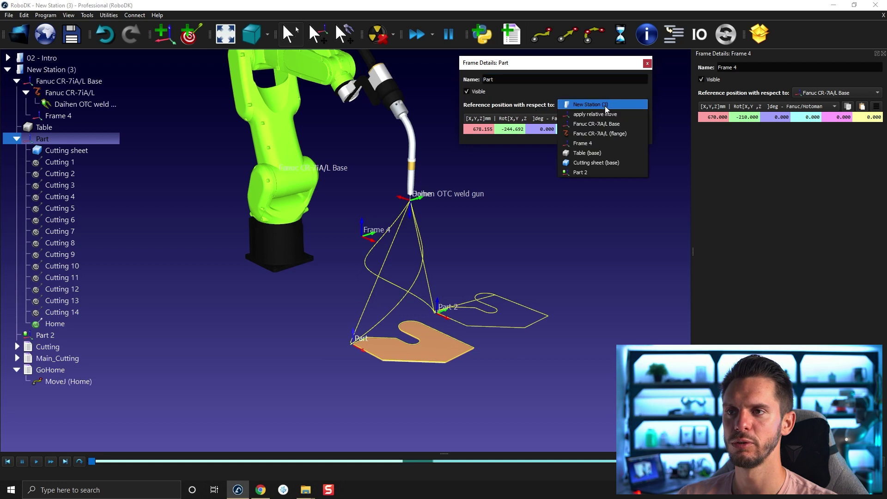
pyautogui.click(625, 124)
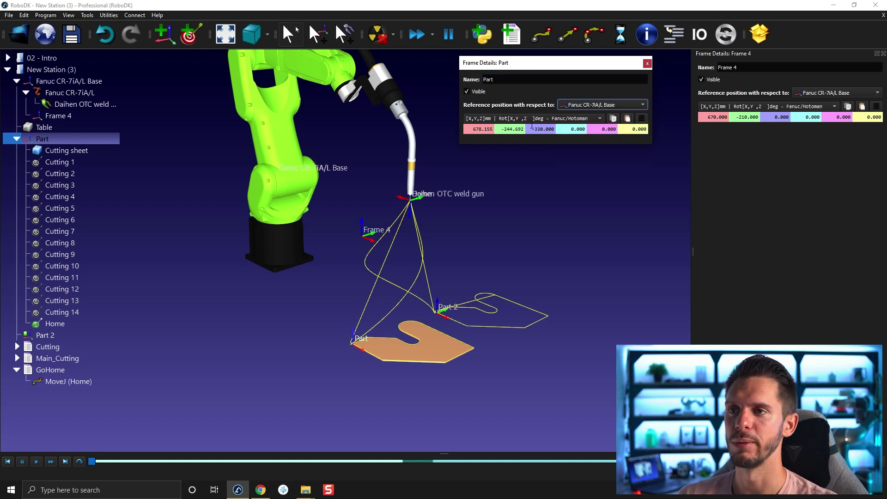
pyautogui.click(587, 105)
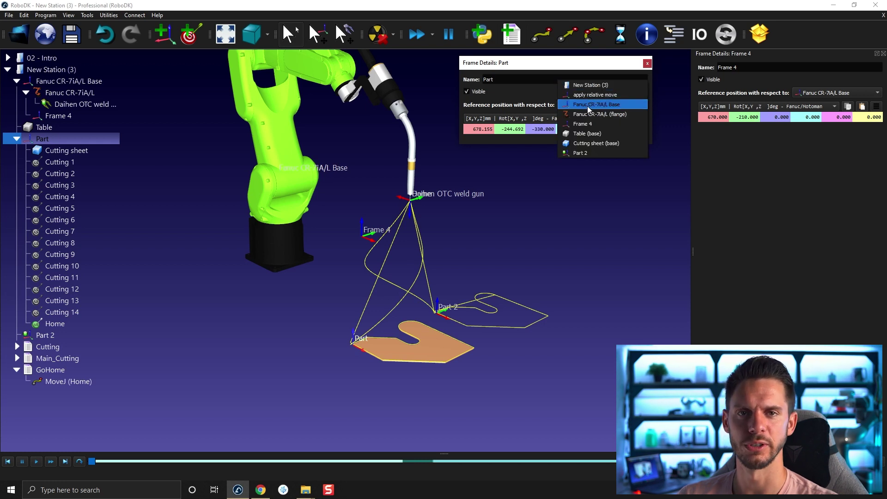
pyautogui.click(587, 106)
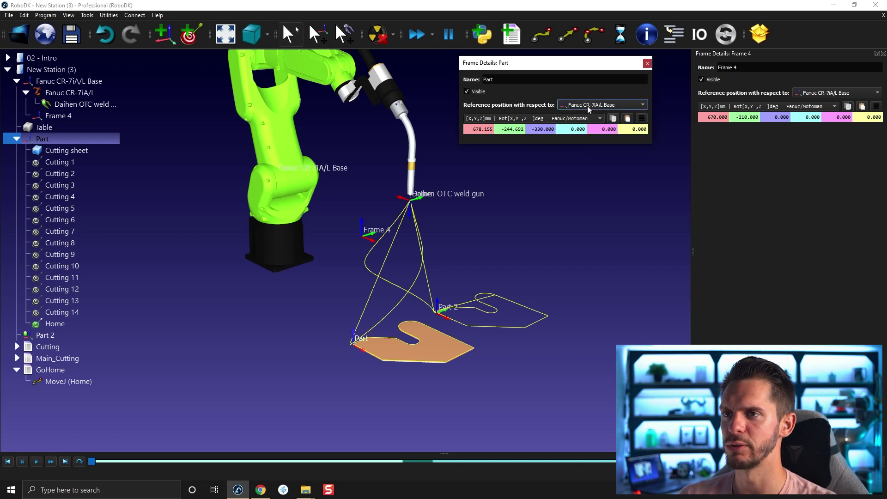
pyautogui.moveTo(530, 130); pyautogui.dragTo(561, 132)
pyautogui.hotkey('ctrl', 'c')
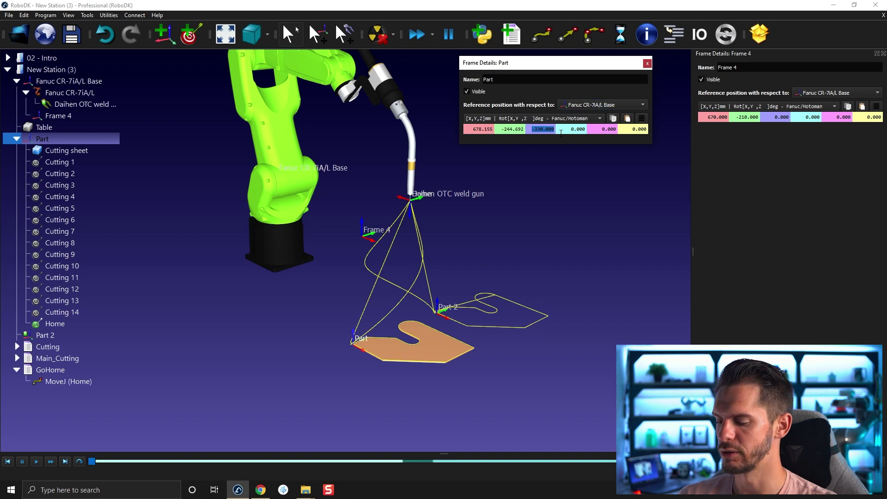
pyautogui.moveTo(772, 118); pyautogui.dragTo(800, 117)
pyautogui.hotkey('ctrl', 'v')
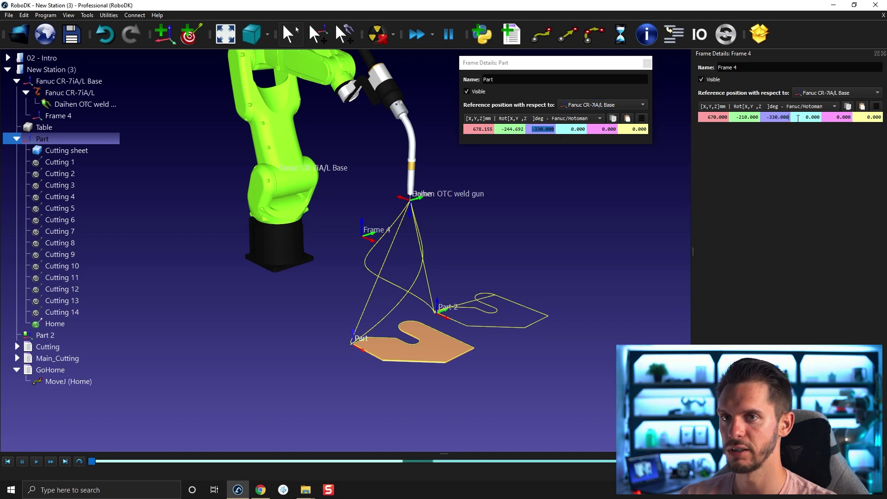
pyautogui.press('Return')
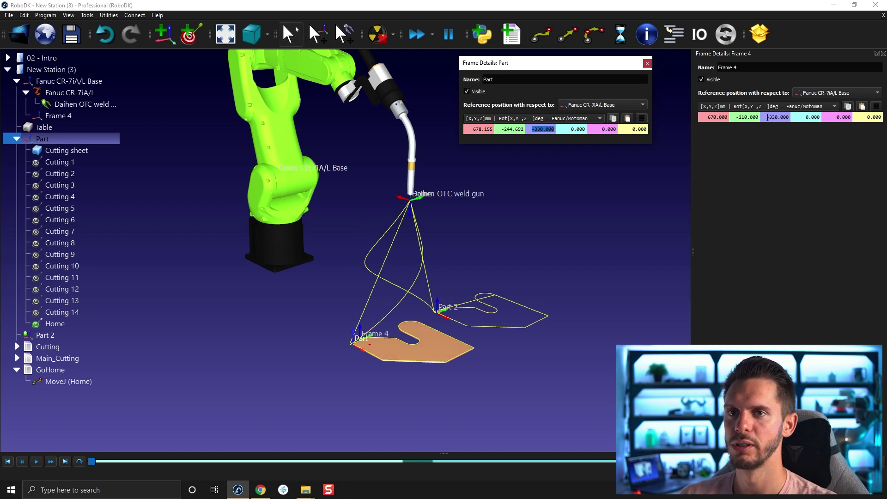
# Step: Set Frame 4's Y to -390 and rename the frame to Parts
pyautogui.click(739, 118)
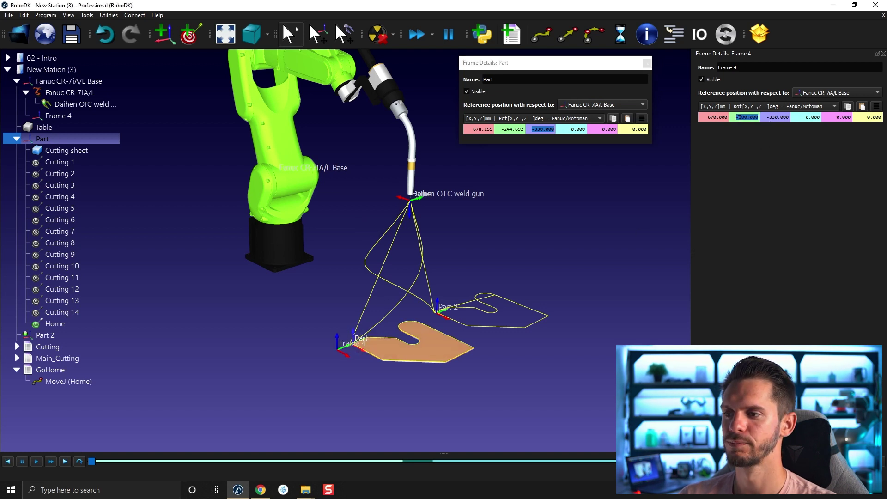
pyautogui.scroll(-2, 739, 118)
pyautogui.scroll(-2, 739, 117)
pyautogui.scroll(-2, 739, 118)
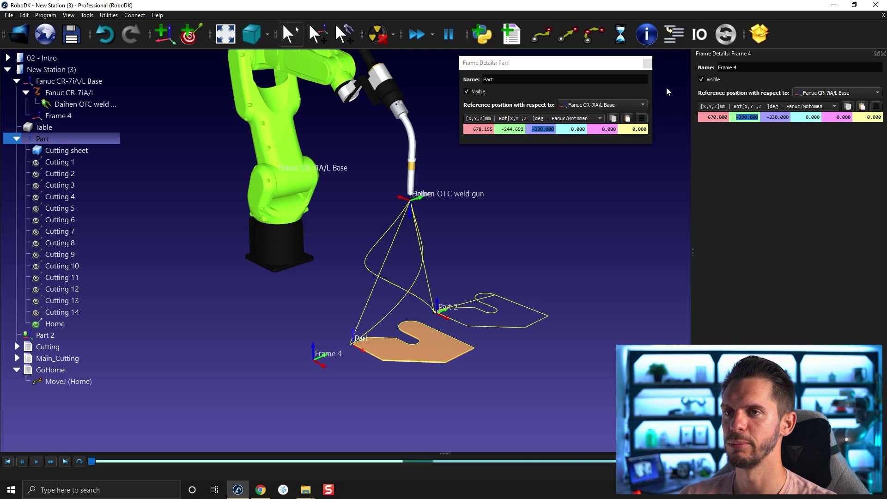
pyautogui.click(647, 63)
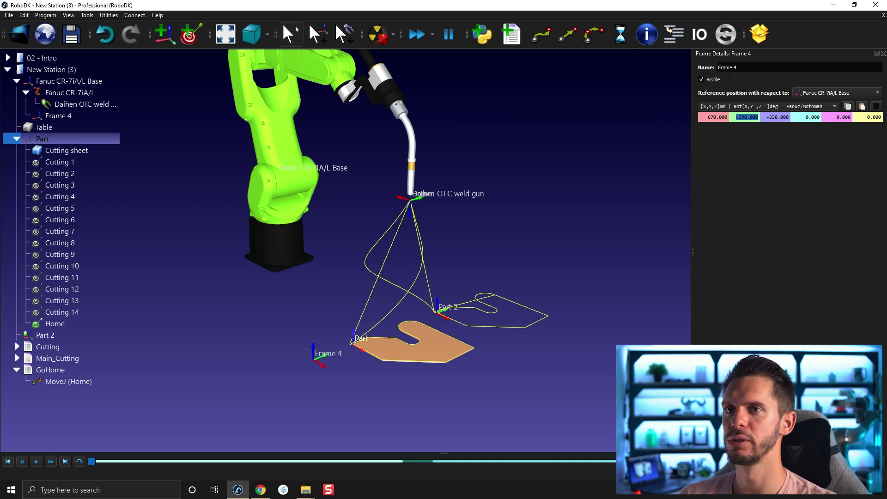
pyautogui.click(727, 67)
pyautogui.write('Parts')
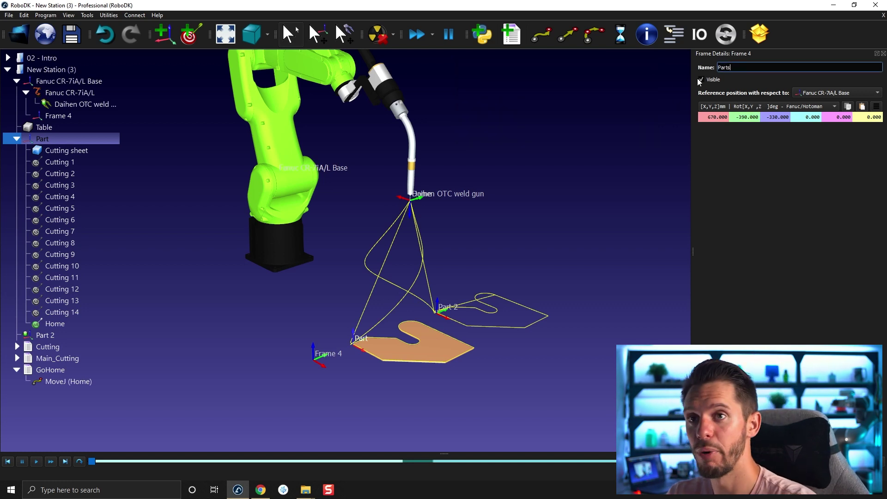
pyautogui.press('Return')
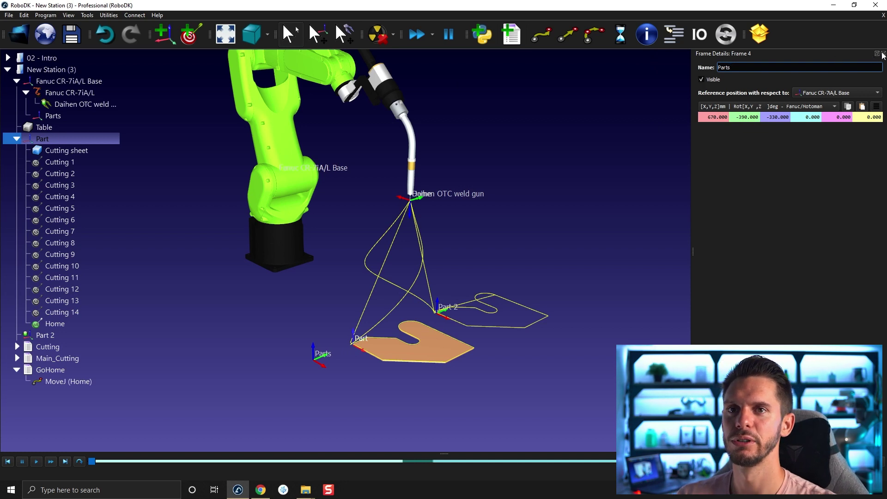
# Step: Change the support of Part and Part 2 to the Parts frame
pyautogui.click(883, 56)
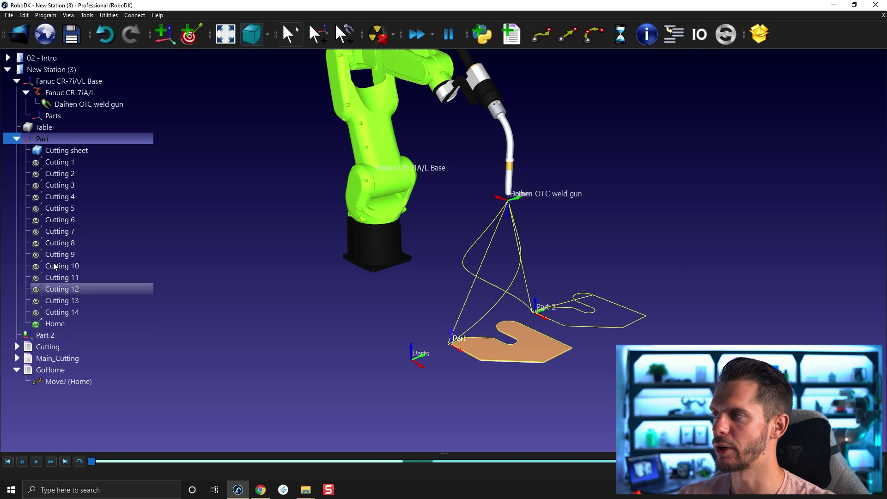
pyautogui.rightClick(45, 138)
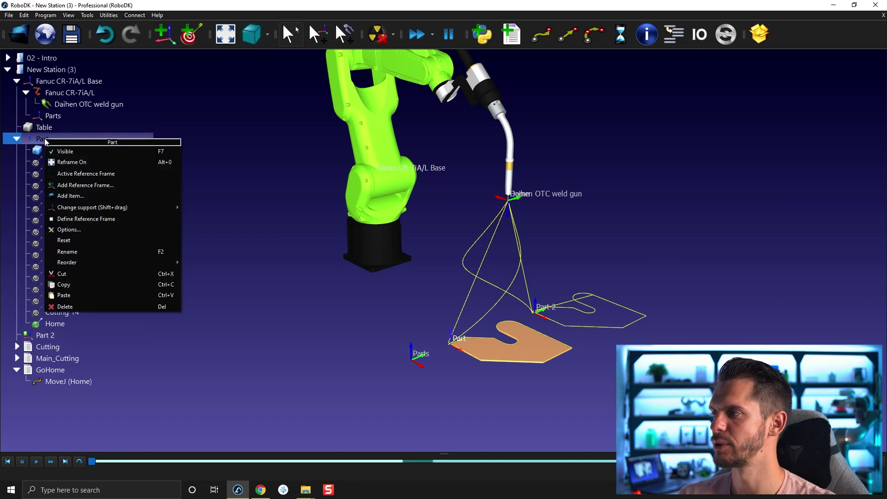
pyautogui.click(223, 217)
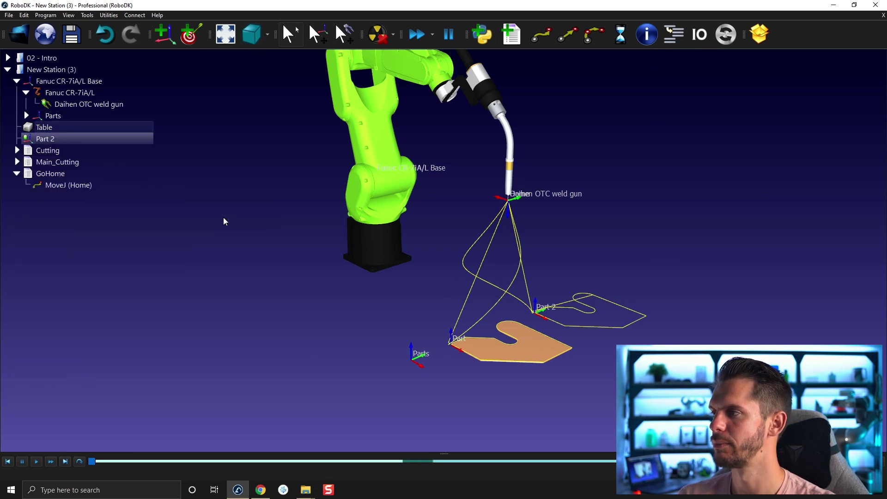
pyautogui.click(26, 115)
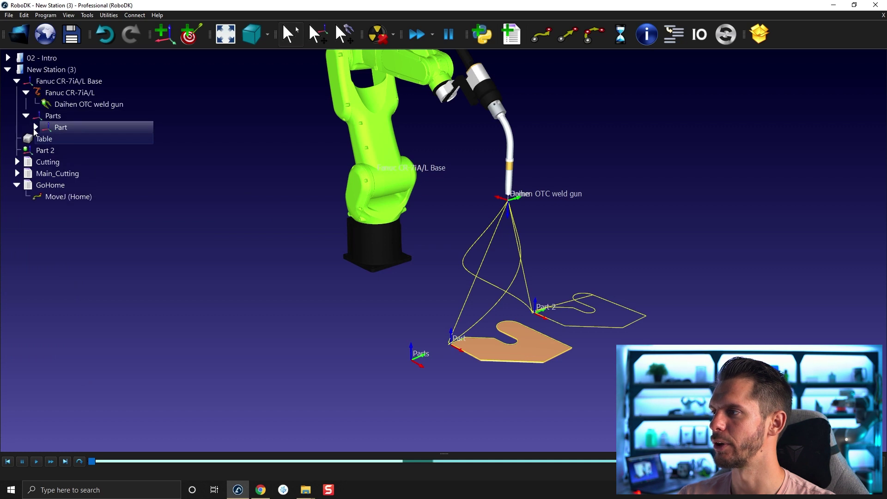
pyautogui.click(35, 127)
pyautogui.rightClick(33, 334)
pyautogui.moveTo(80, 228)
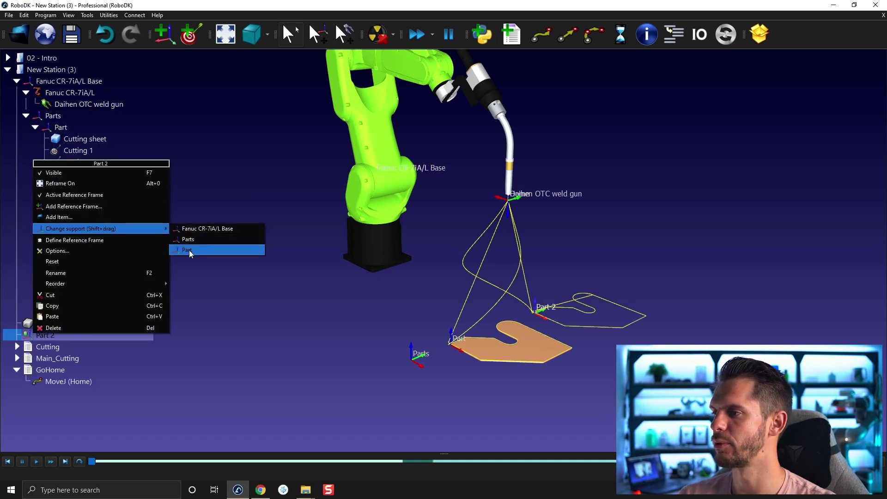
pyautogui.click(202, 239)
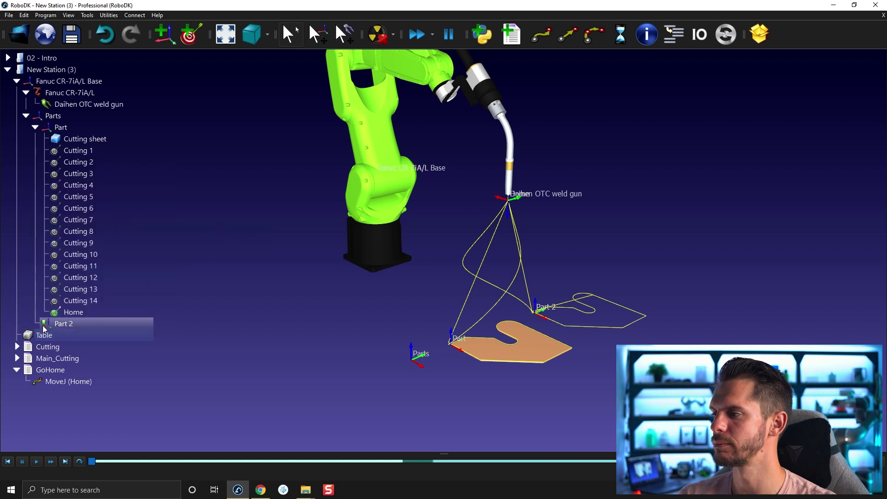
pyautogui.click(83, 127)
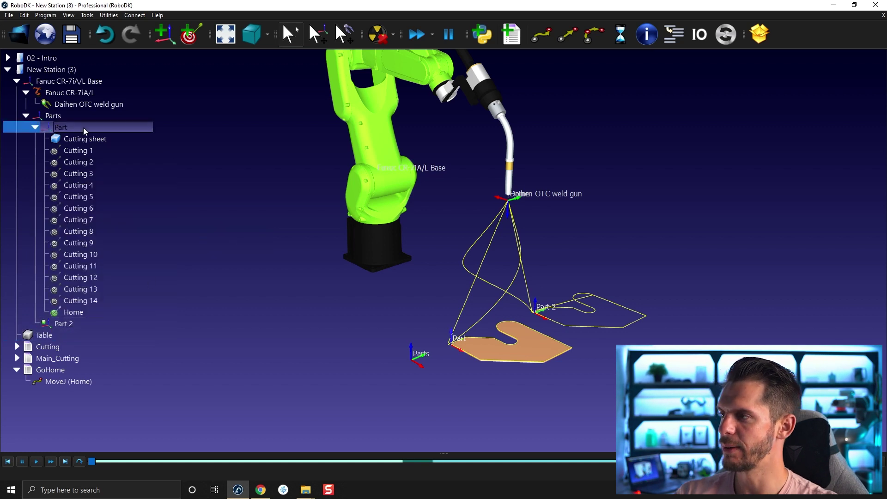
# Step: Rename the Part frame to Part 1
pyautogui.press('End')
pyautogui.write('1')
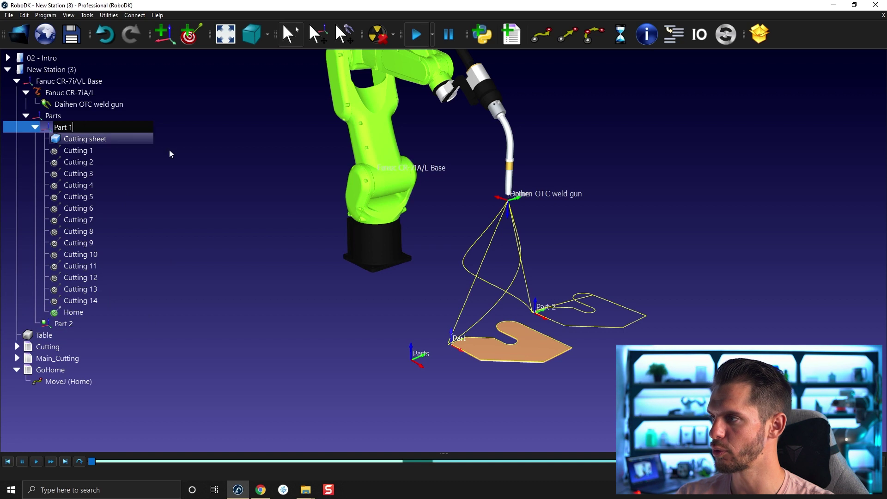
pyautogui.press('Return')
pyautogui.click(229, 182)
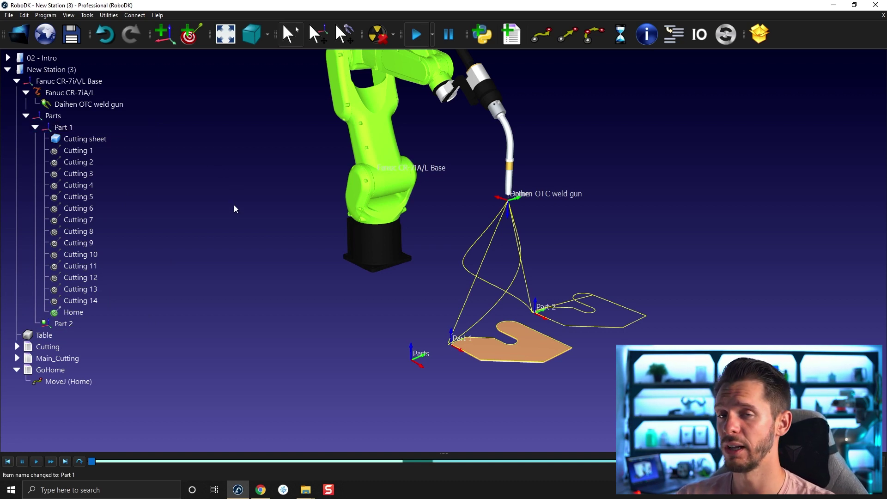
# Step: Link Main_Cutting's Set Ref.: Part instruction to Part 1
pyautogui.click(16, 349)
pyautogui.click(16, 358)
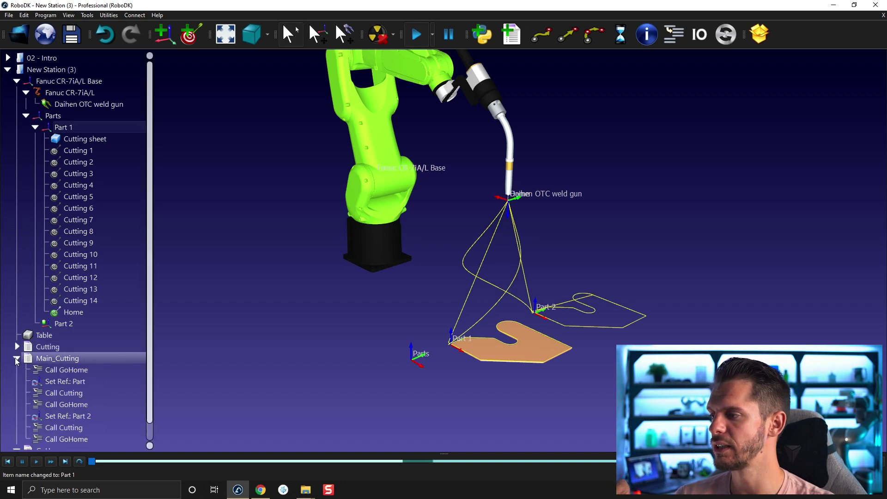
pyautogui.scroll(-1, 90, 228)
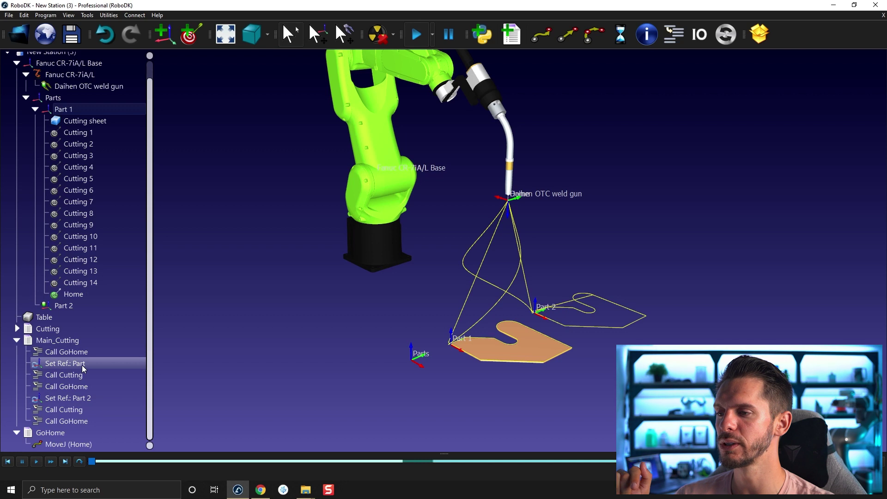
pyautogui.rightClick(83, 366)
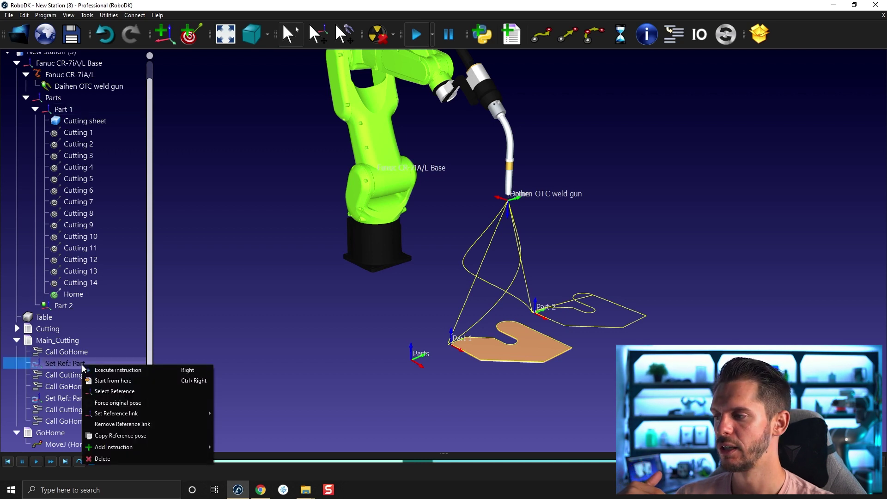
pyautogui.moveTo(116, 413)
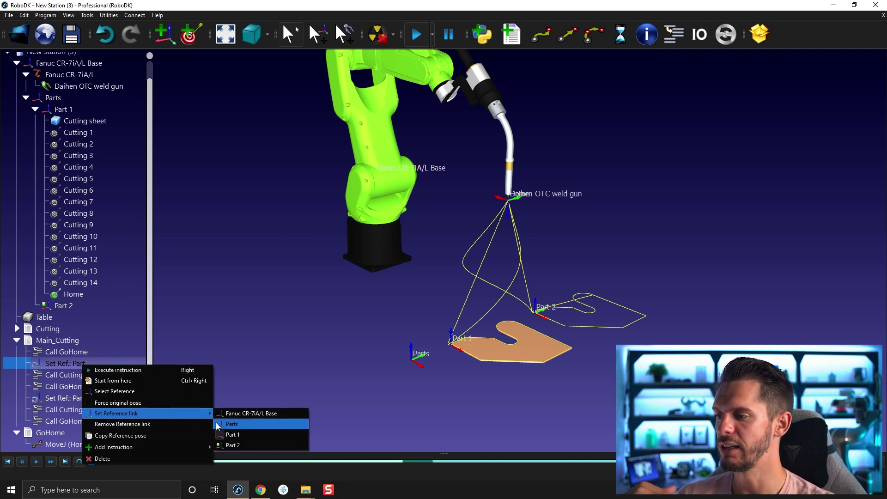
pyautogui.click(237, 436)
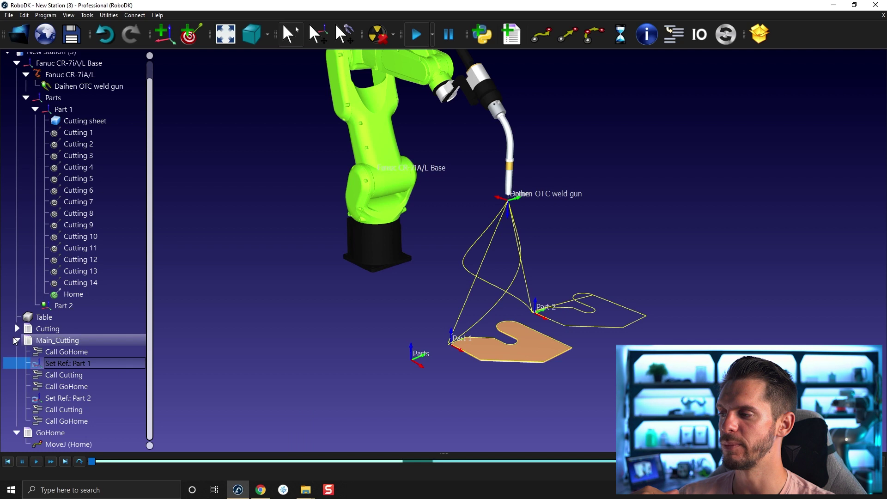
pyautogui.click(16, 340)
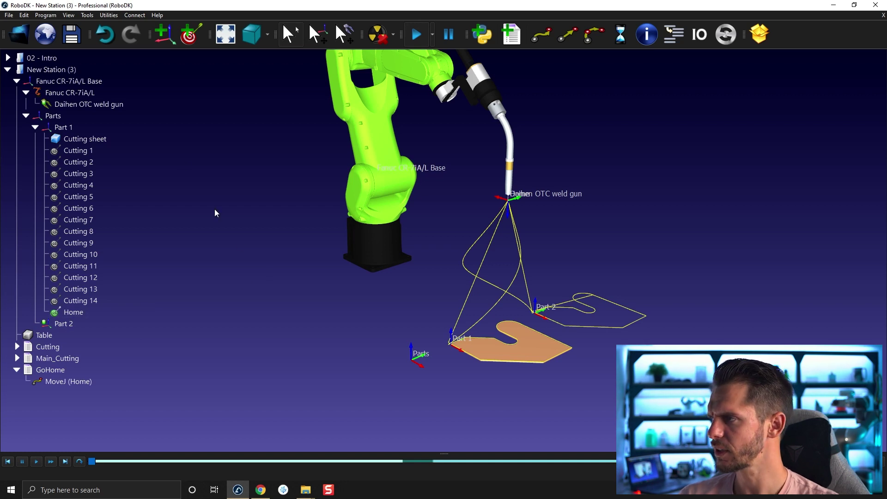
# Step: Set Part 1 to X 0 and Y 150 mm relative to Parts
pyautogui.doubleClick(109, 125)
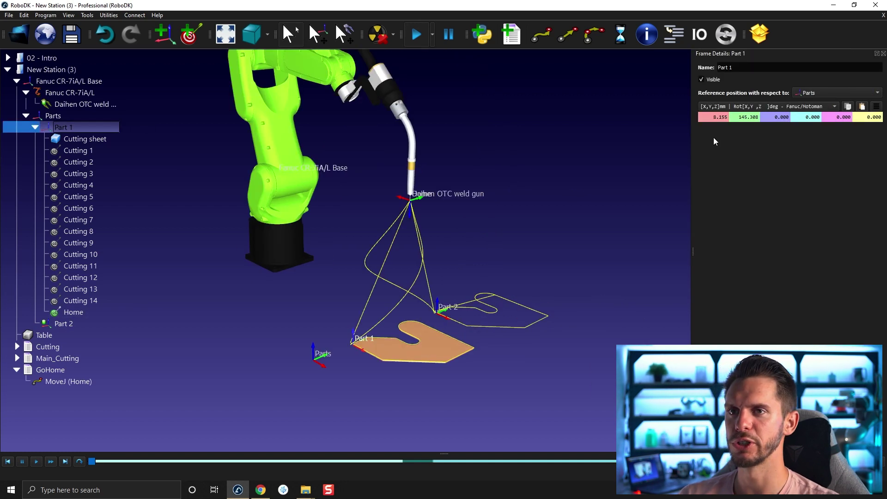
pyautogui.moveTo(711, 117); pyautogui.dragTo(754, 118)
pyautogui.write('0.000')
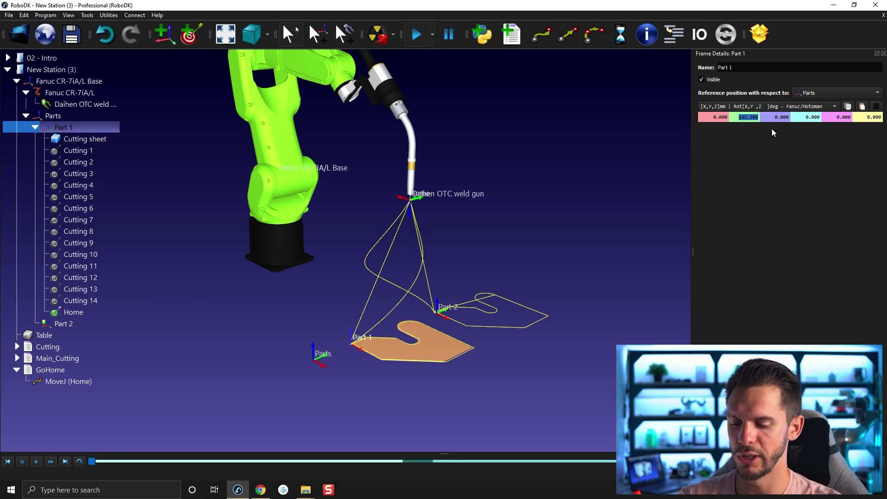
pyautogui.write('150')
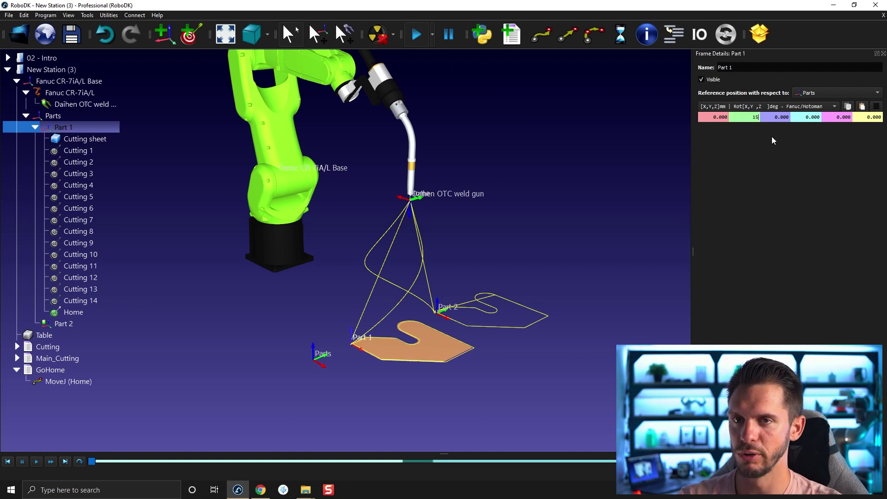
pyautogui.press('Tab')
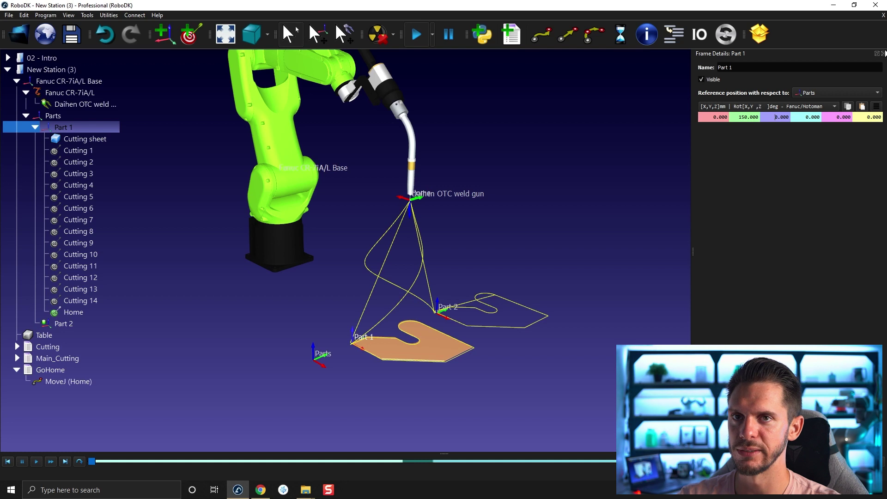
pyautogui.click(881, 53)
# Step: Set Part 2 to X 0 and Y 500 mm relative to Parts
pyautogui.doubleClick(84, 323)
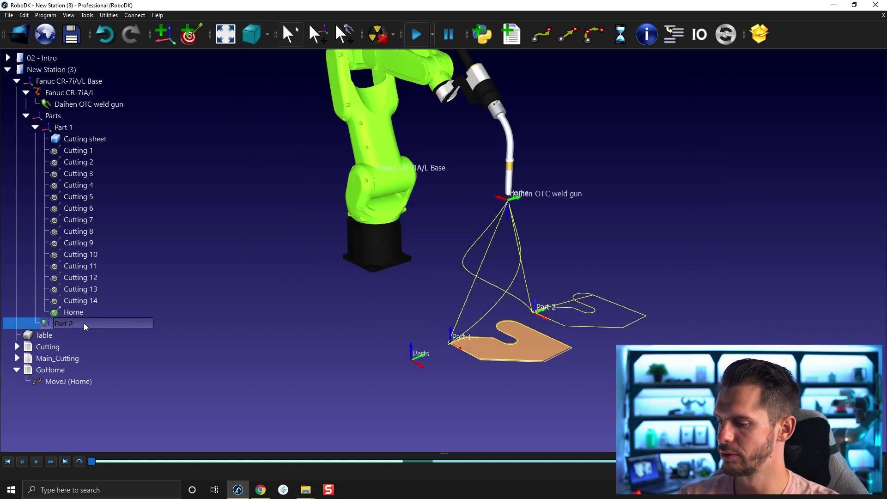
pyautogui.moveTo(708, 116); pyautogui.dragTo(759, 118)
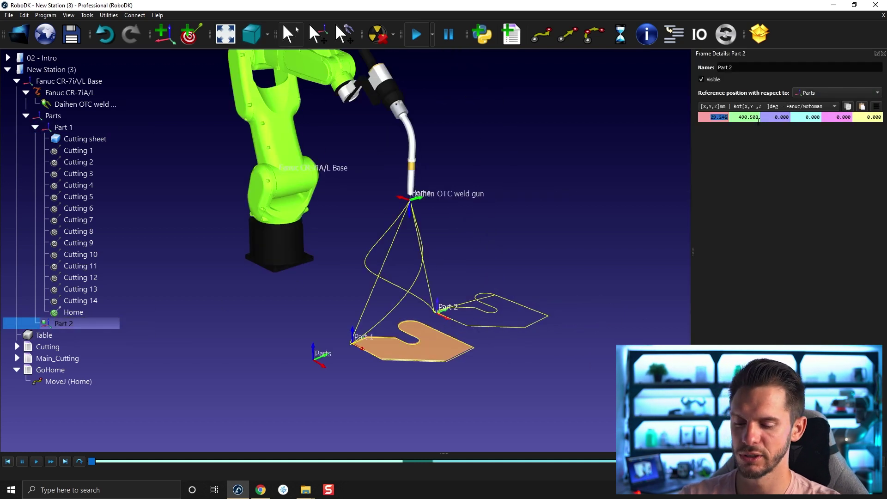
pyautogui.write('0')
pyautogui.press('Tab')
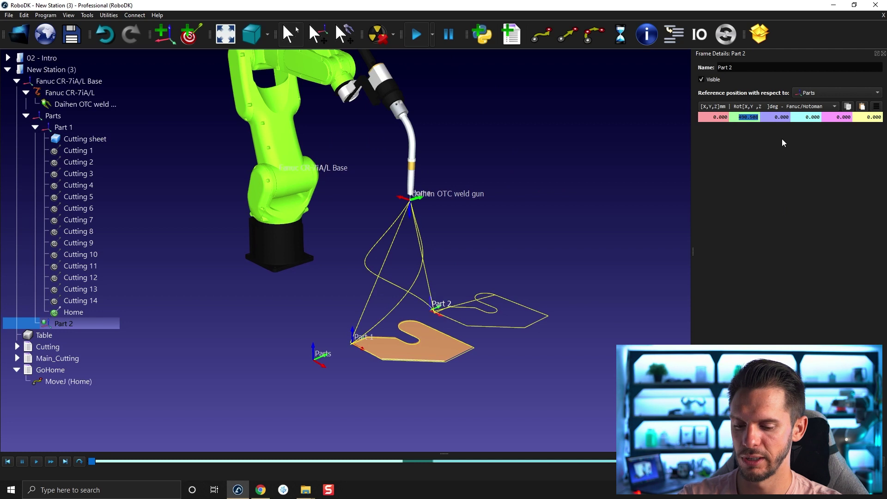
pyautogui.write('50')
pyautogui.press('Return')
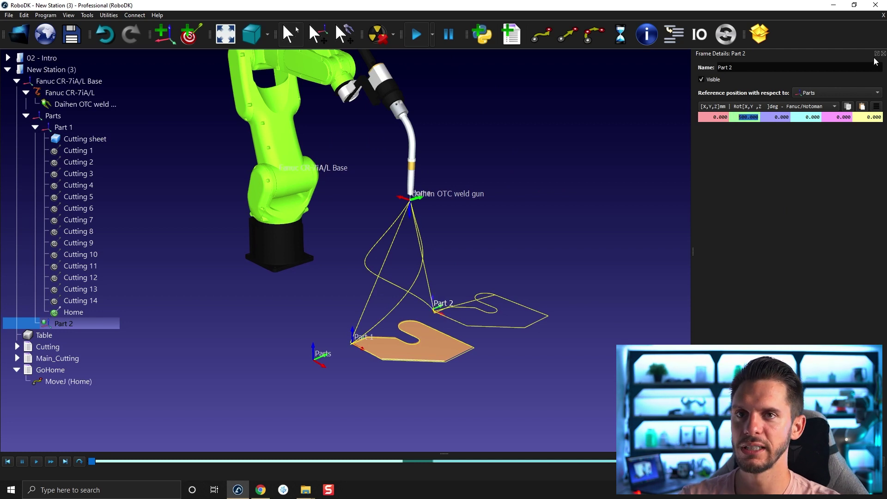
pyautogui.click(883, 55)
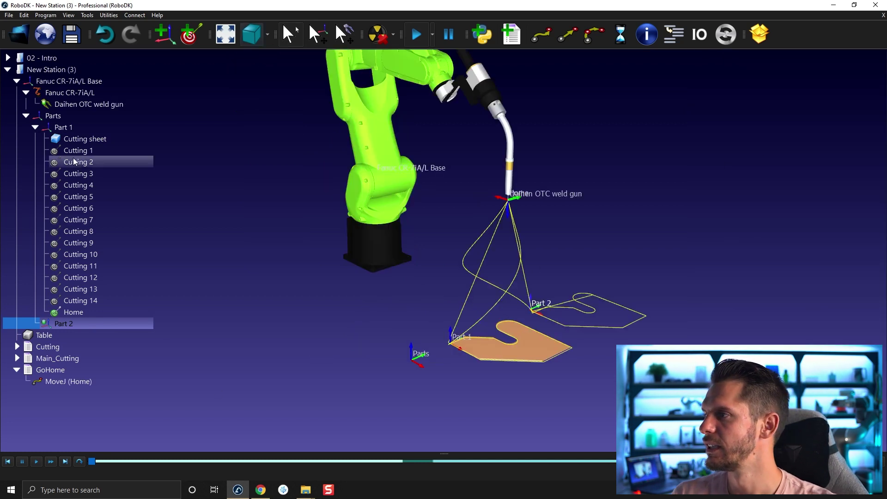
# Step: Run Main_Cutting, then Alt-drag the Parts frame down and to the left
pyautogui.doubleClick(62, 360)
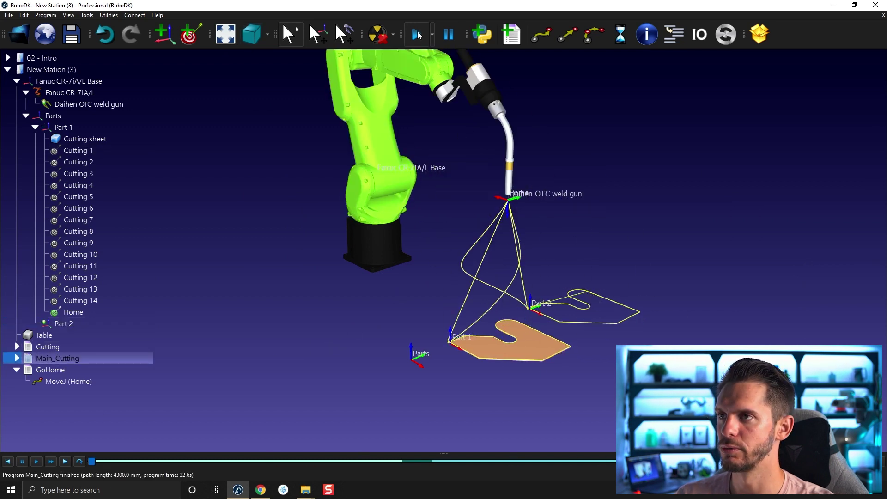
pyautogui.doubleClick(86, 356)
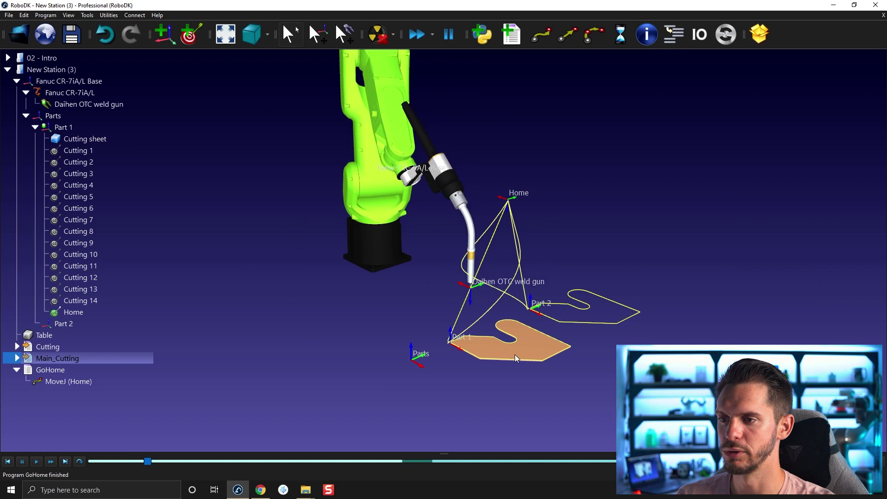
pyautogui.scroll(2, 416, 361)
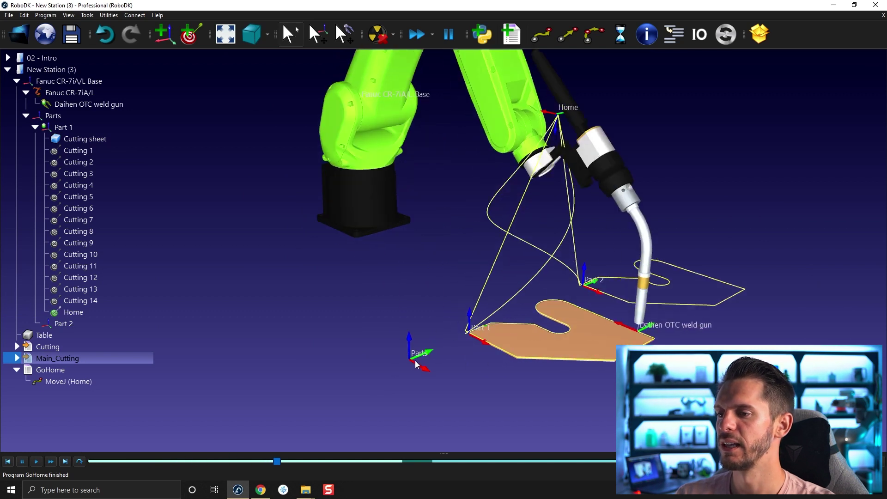
pyautogui.press('alt')
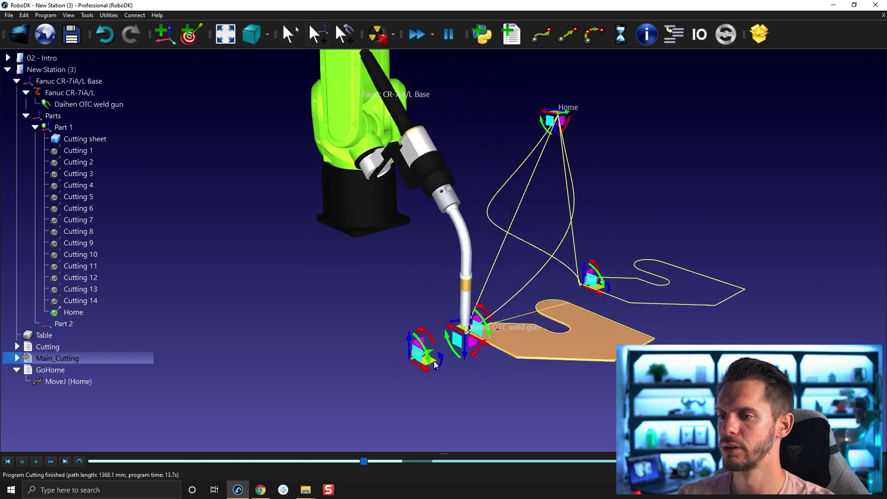
pyautogui.keyDown('alt'); pyautogui.moveTo(434, 365); pyautogui.dragTo(426, 365); pyautogui.keyUp('alt')
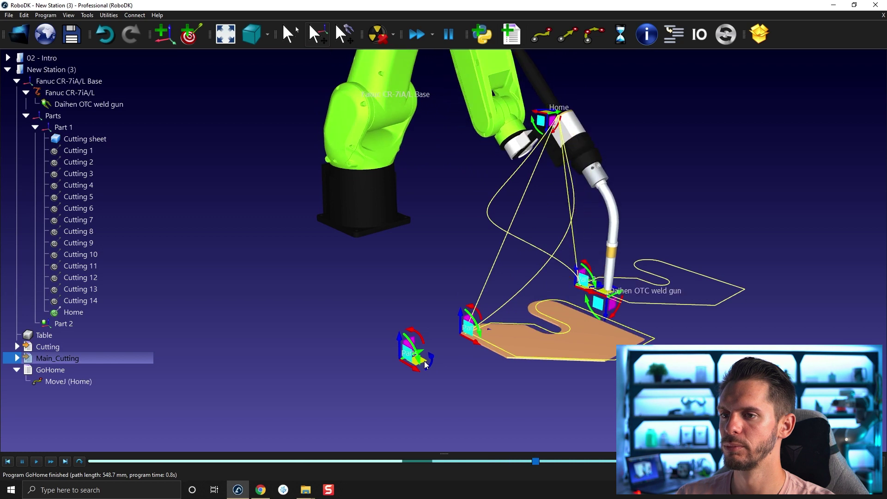
pyautogui.keyDown('alt'); pyautogui.moveTo(425, 366); pyautogui.dragTo(365, 402); pyautogui.keyUp('alt')
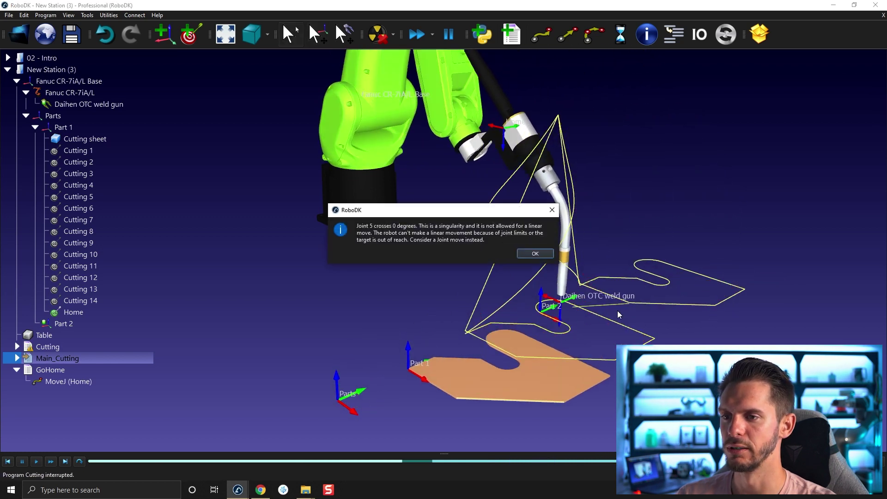
# Step: Dismiss the singularity error, reposition the Parts frame, and send the robot Home
pyautogui.click(536, 254)
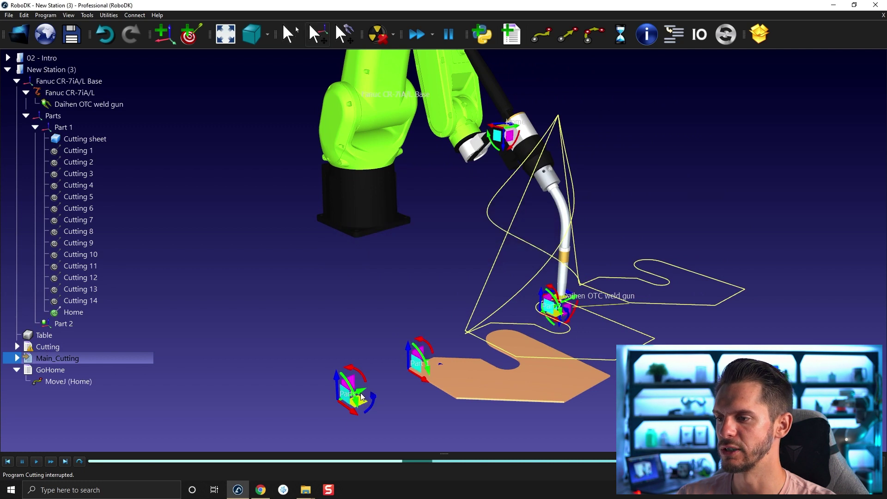
pyautogui.keyDown('alt'); pyautogui.moveTo(362, 396); pyautogui.dragTo(434, 365); pyautogui.keyUp('alt')
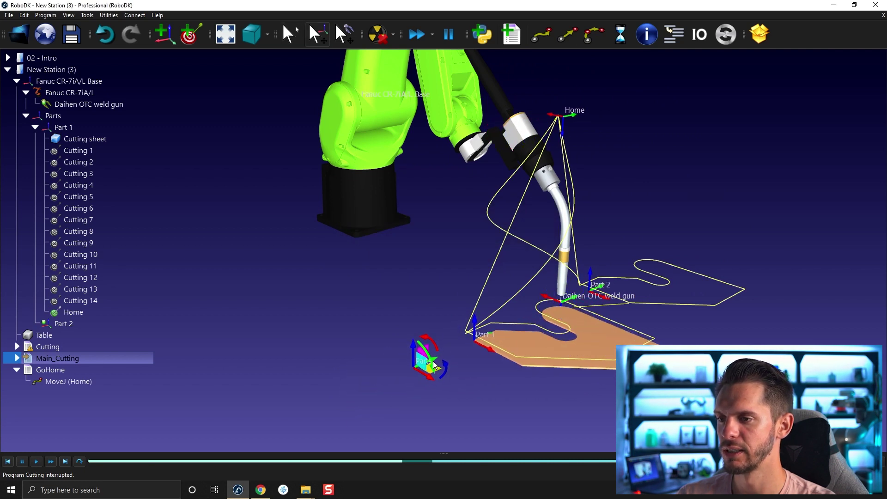
pyautogui.keyDown('alt'); pyautogui.moveTo(434, 365); pyautogui.dragTo(421, 377); pyautogui.keyUp('alt')
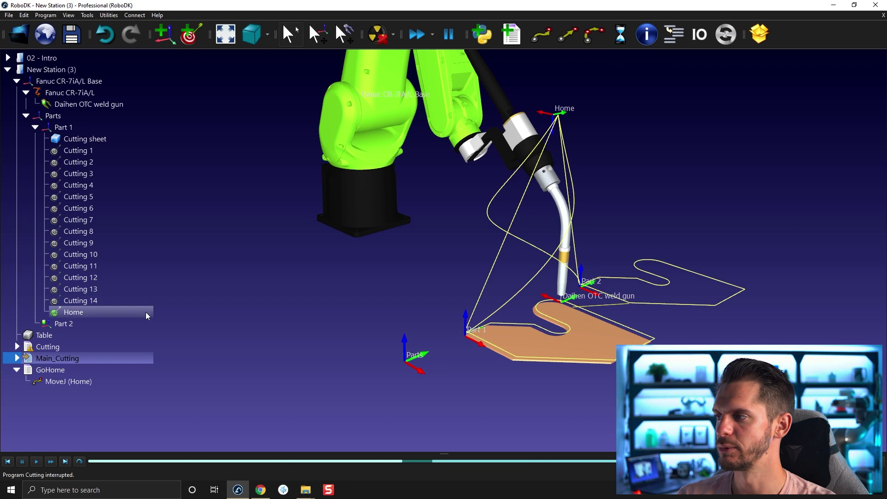
pyautogui.doubleClick(68, 367)
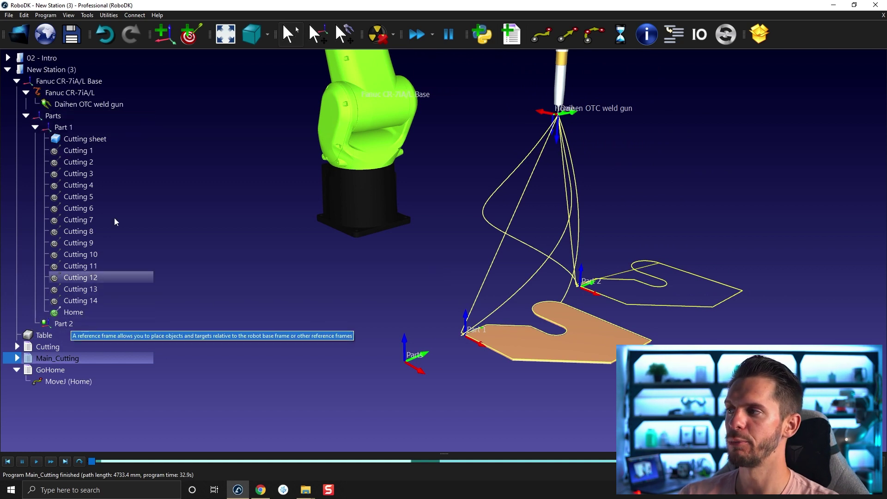
# Step: Shift the Parts frame left and up, then rerun Main_Cutting
pyautogui.press('alt')
pyautogui.keyDown('alt'); pyautogui.moveTo(419, 373); pyautogui.dragTo(401, 366); pyautogui.keyUp('alt')
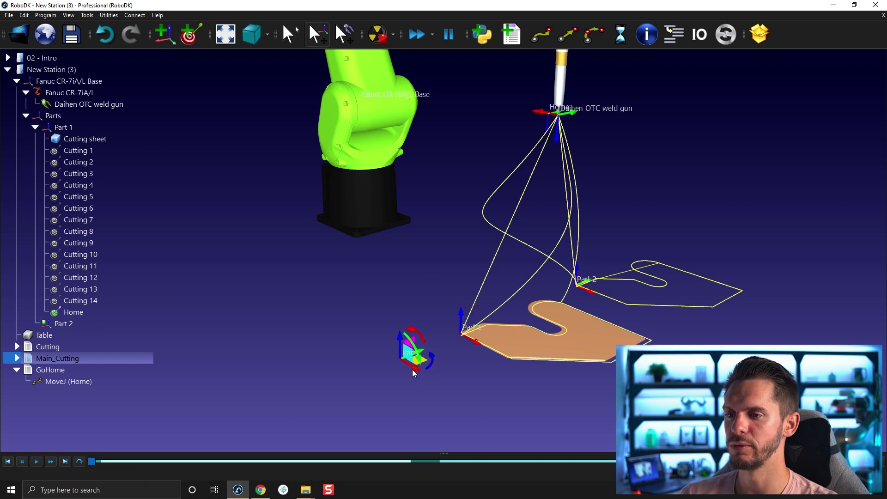
pyautogui.doubleClick(48, 359)
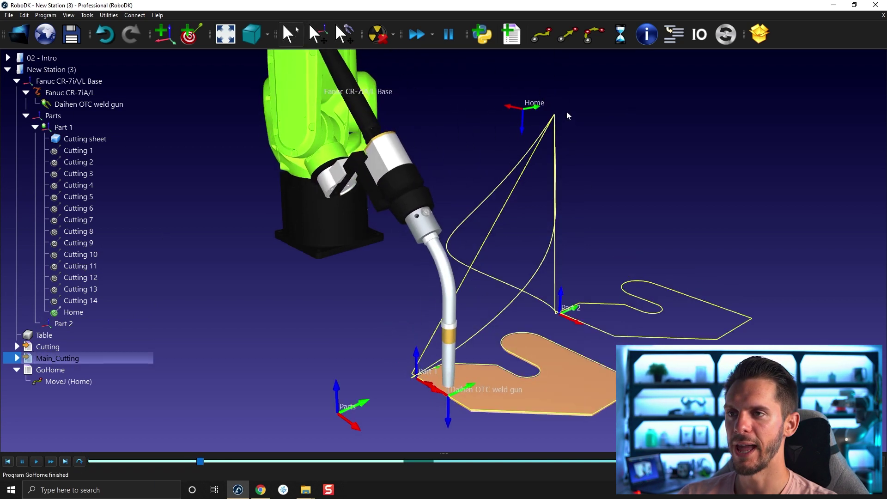
pyautogui.moveTo(566, 111)
pyautogui.mouseDown()
pyautogui.moveTo(550, 205)
pyautogui.moveTo(587, 99)
pyautogui.mouseUp()
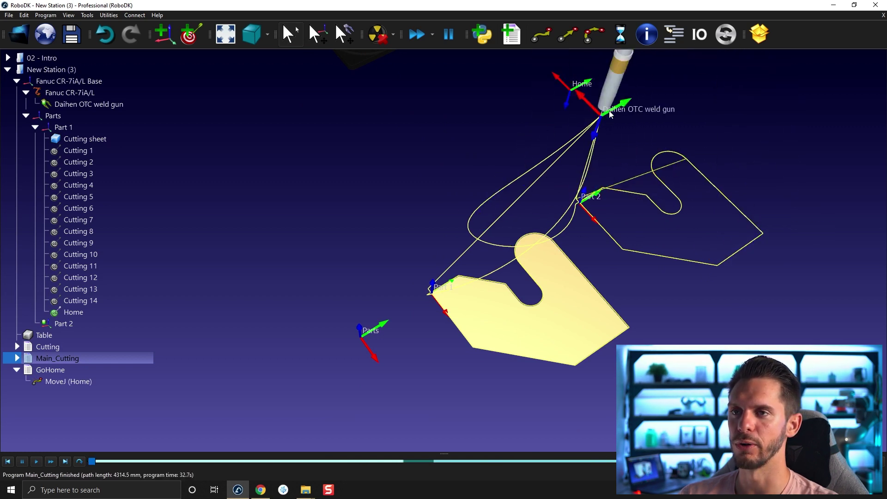
# Step: Move the Parts frame further up-left and rerun Main_Cutting (4328.0 mm, 32.9 s)
pyautogui.press('alt')
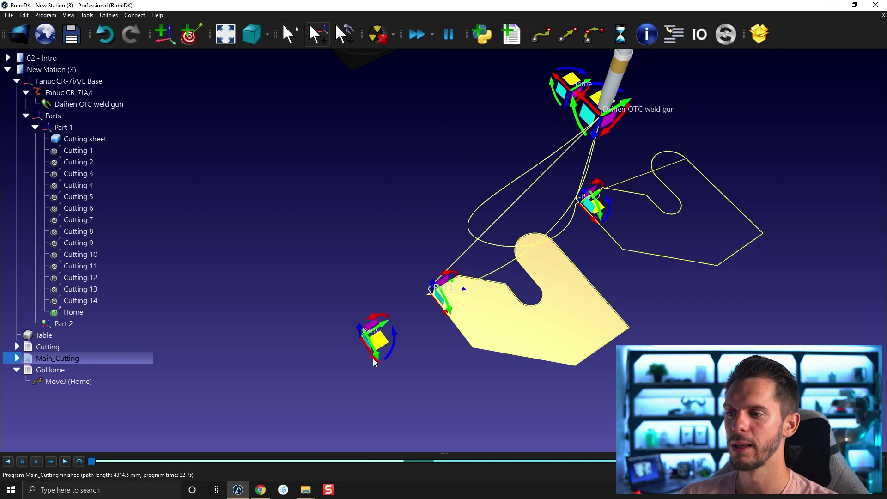
pyautogui.keyDown('alt'); pyautogui.moveTo(374, 361); pyautogui.dragTo(351, 346); pyautogui.keyUp('alt')
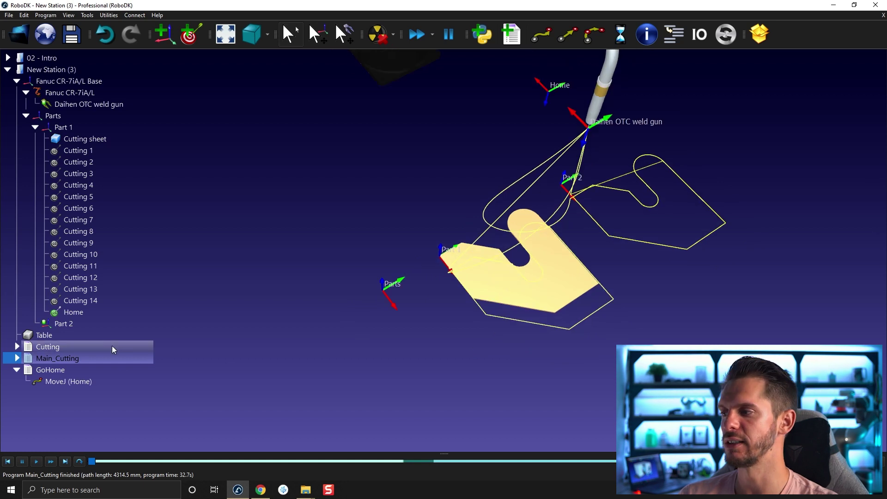
pyautogui.doubleClick(83, 358)
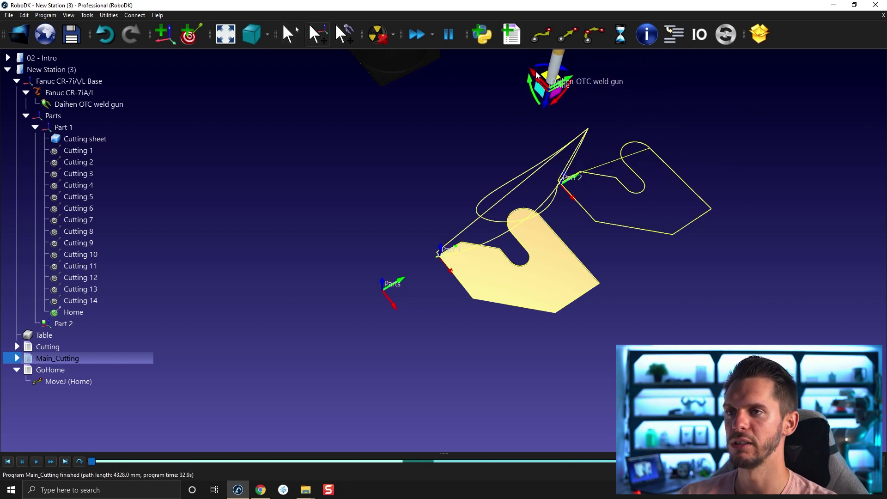
# Step: Teach Home at the Fanuc arm's current pose, then view the arm from the side
pyautogui.rightClick(93, 311)
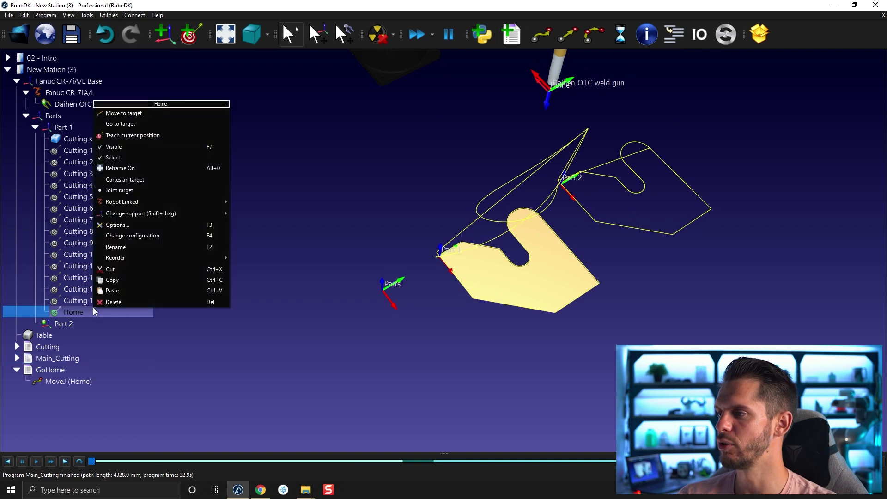
pyautogui.click(165, 138)
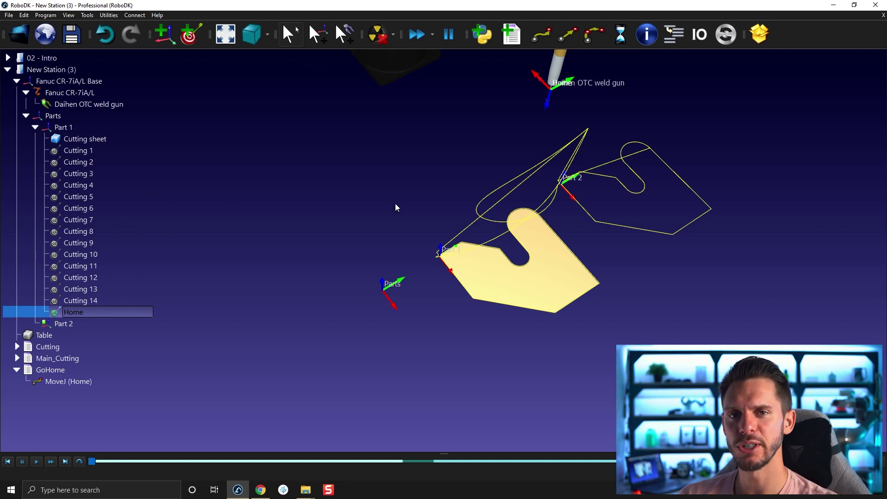
pyautogui.moveTo(352, 256)
pyautogui.mouseDown()
pyautogui.moveTo(397, 139)
pyautogui.moveTo(464, 152)
pyautogui.mouseUp()
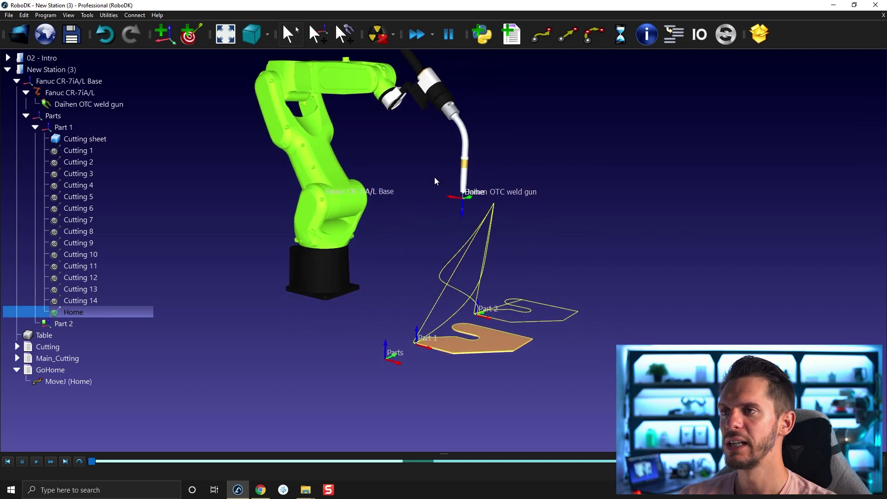